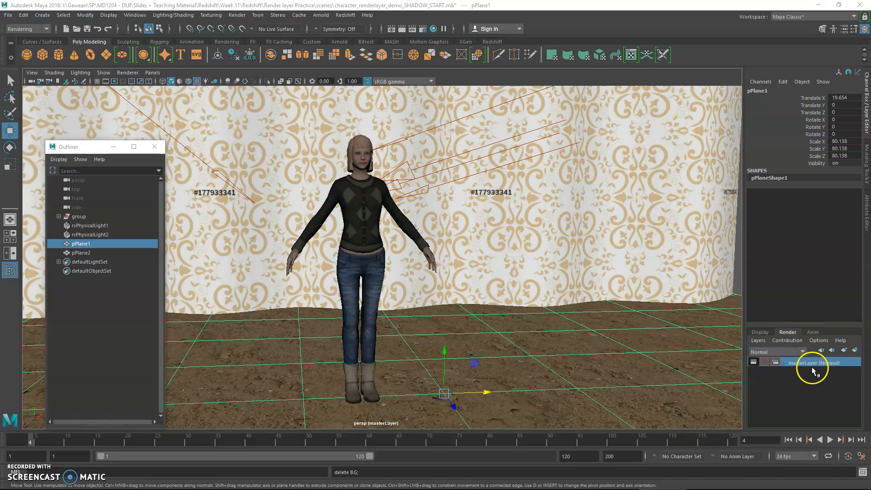
Step: Render frames 4 and 7 of the master layer to compare the character and its shadow
click(400, 29)
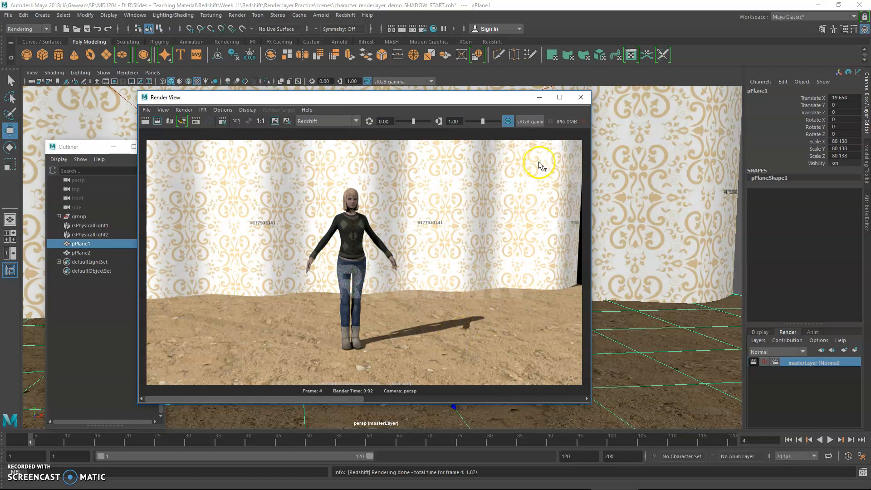
click(580, 99)
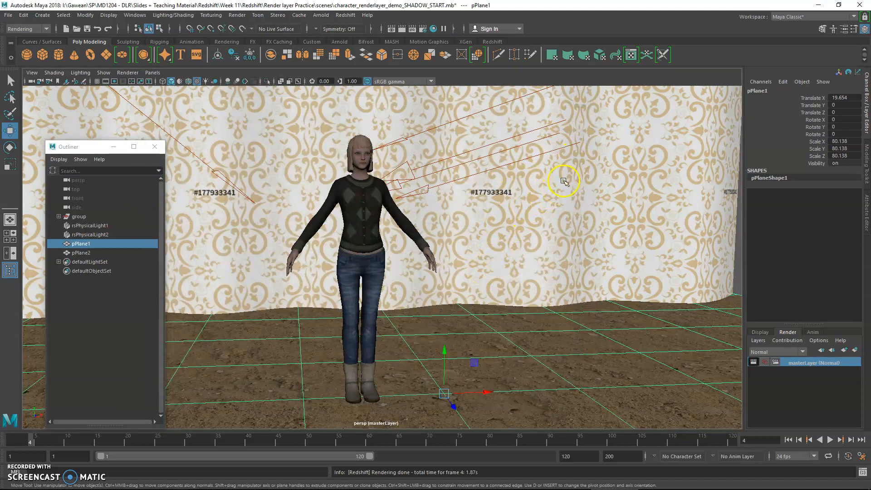
click(13, 444)
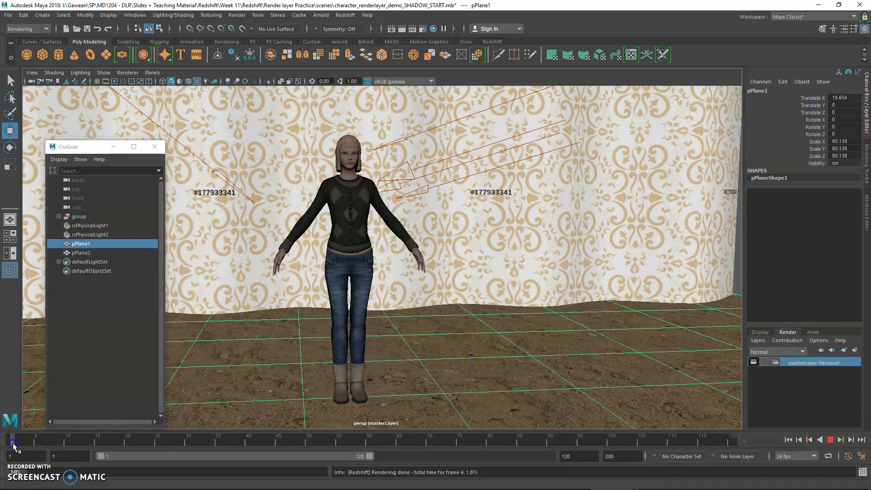
drag(13, 444, 49, 443)
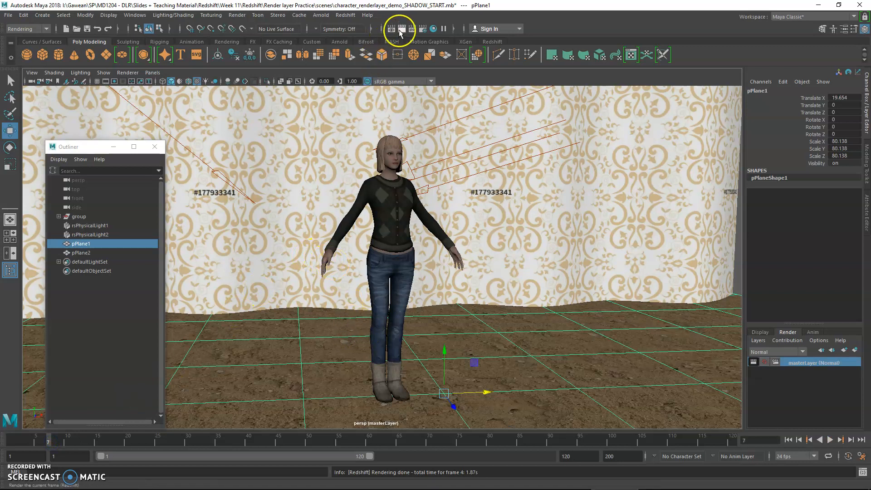
click(401, 29)
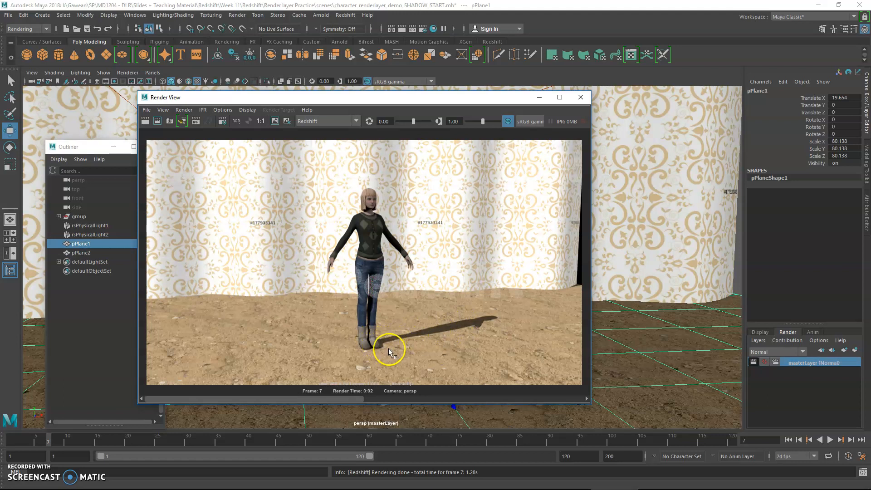
click(580, 97)
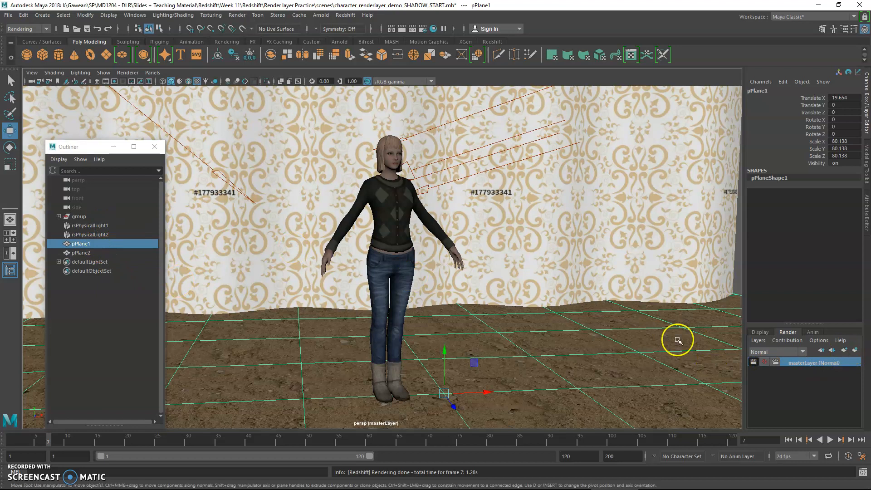
Step: Create a render layer from all objects in the master layer and name it BG
right_click(795, 365)
click(794, 401)
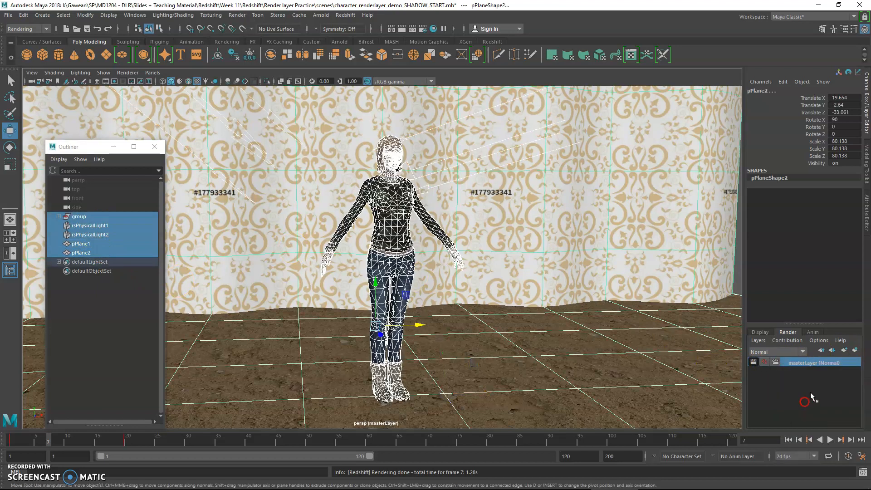
click(856, 351)
double_click(796, 362)
text(B)
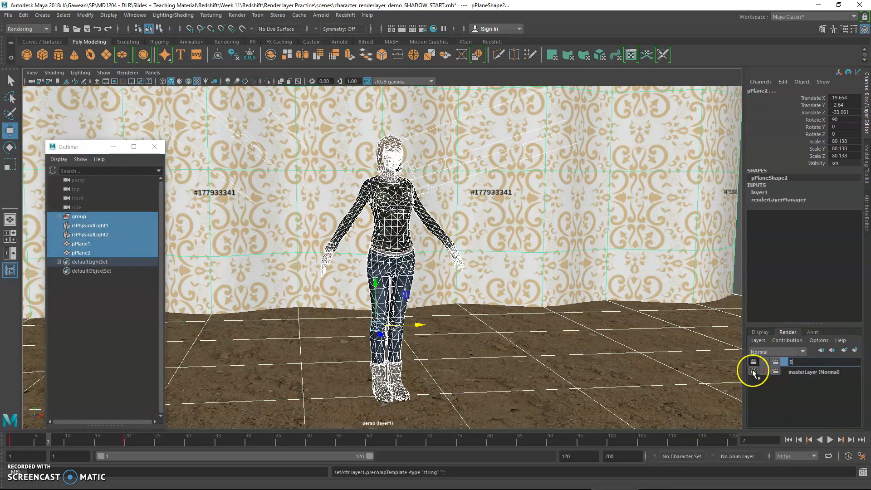
text(G)
key(Return)
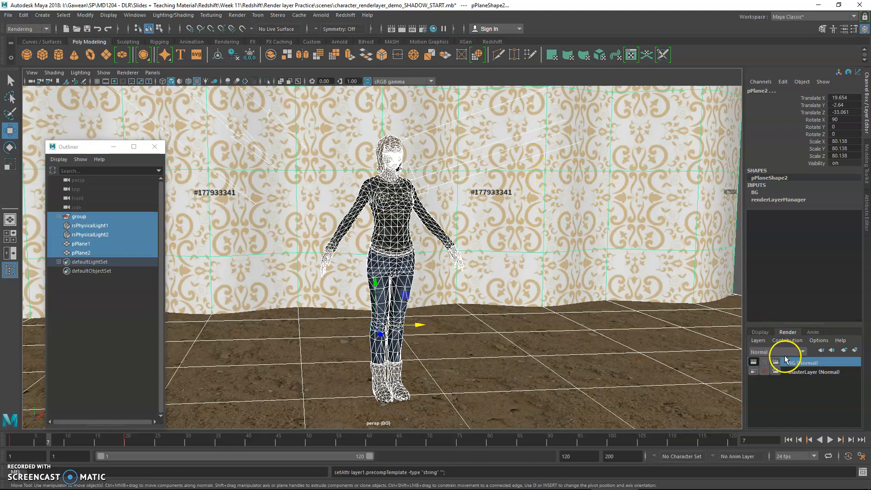
Step: In the BG layer, create a layer override for the character mesh's Primary Visibility and turn it off
click(390, 219)
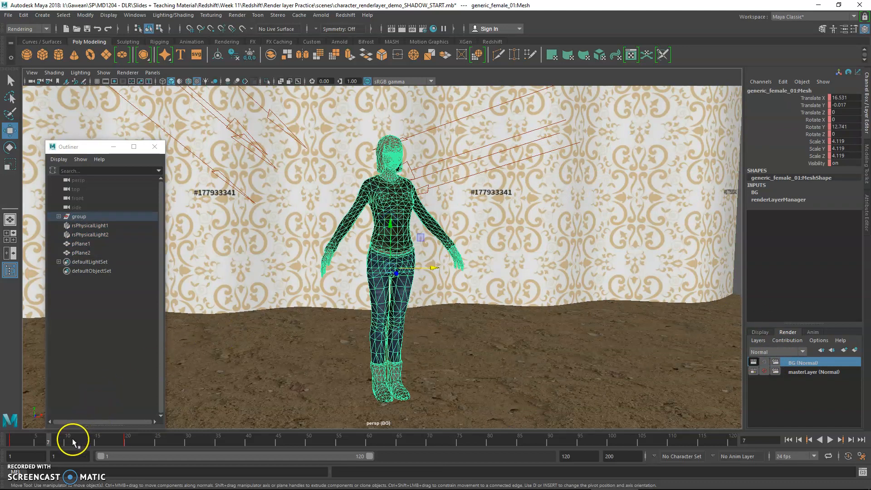
key(ctrl+a)
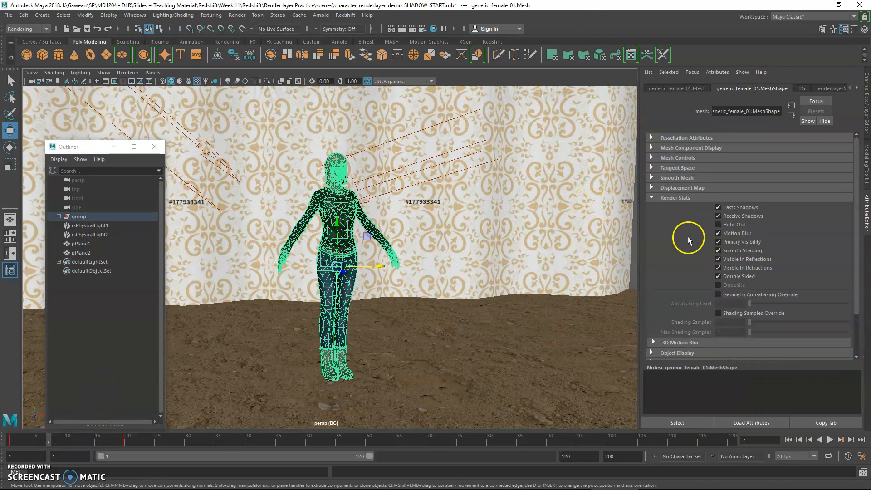
key(ctrl+a)
key(ctrl+a)
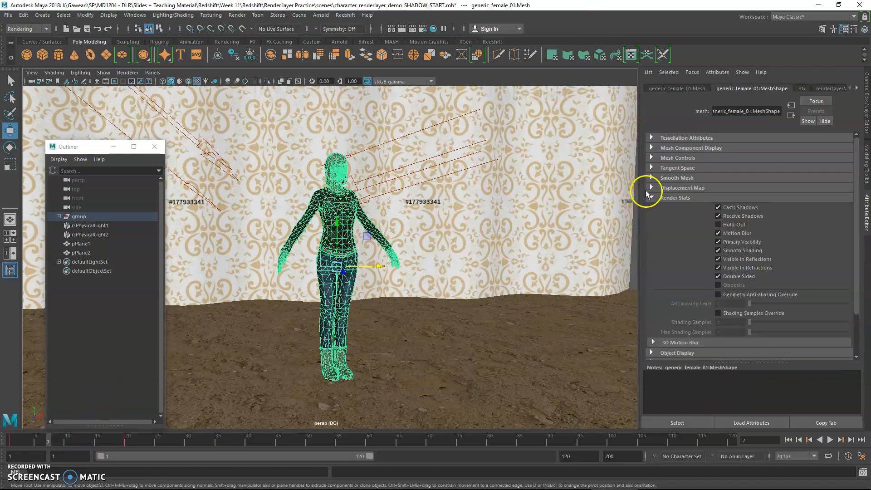
right_click(737, 243)
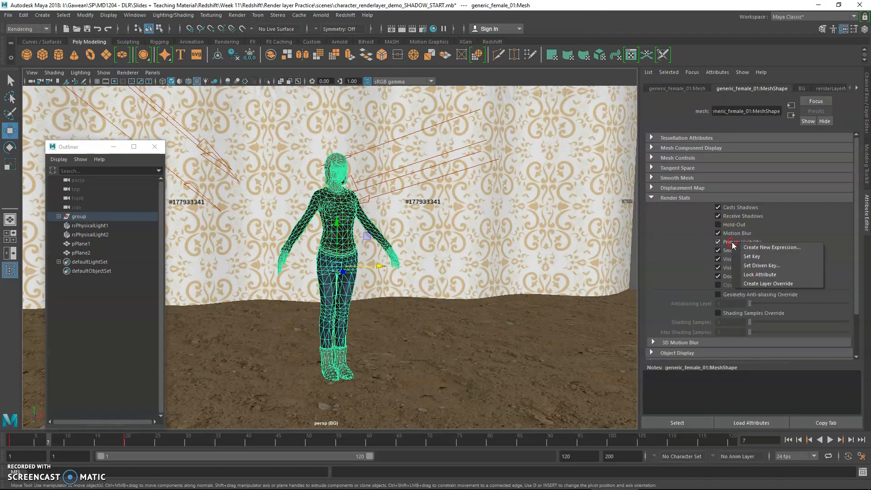
click(769, 284)
click(718, 242)
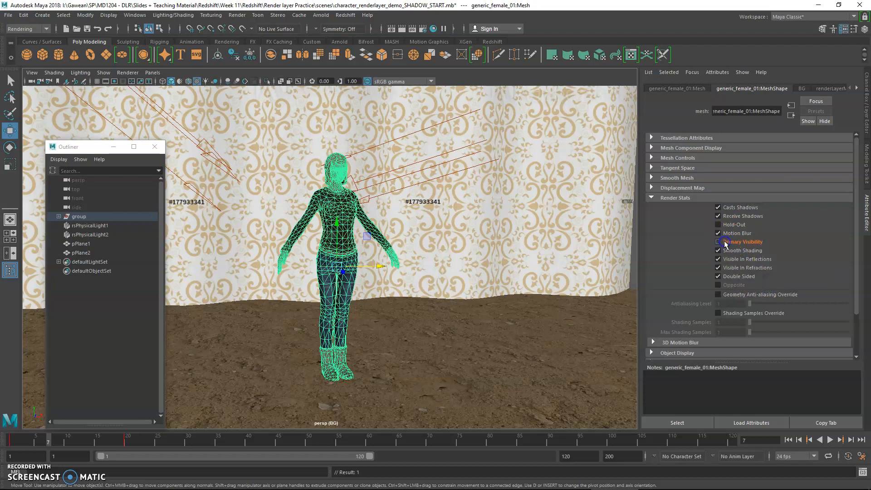
Step: Render the BG layer, the masterLayer and the BG layer again at frame 7 to compare the character's visibility
click(392, 29)
click(144, 120)
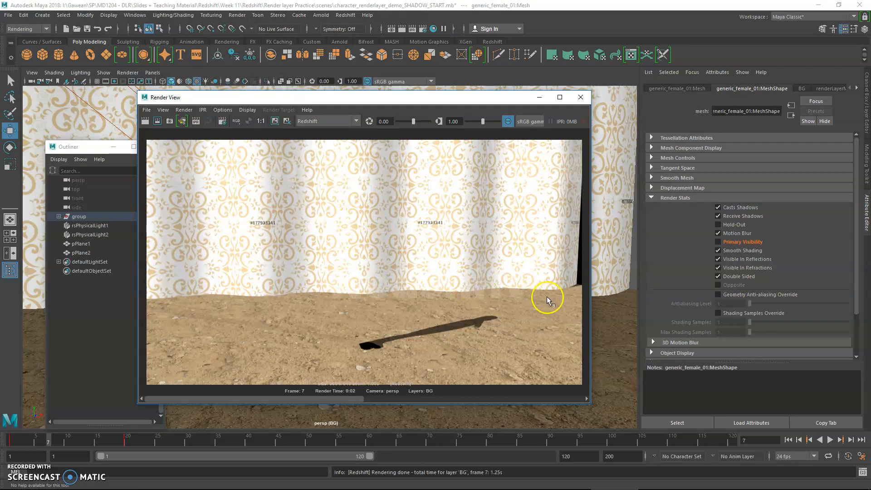
key(ctrl+a)
click(794, 372)
click(144, 121)
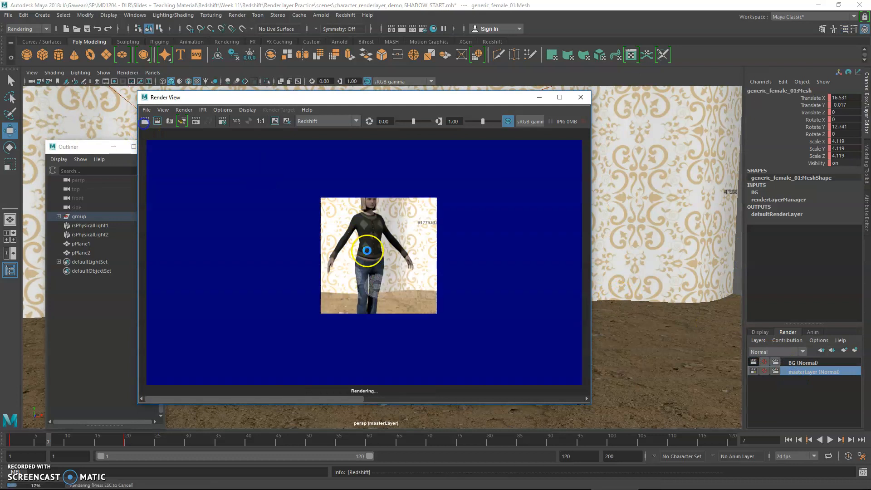
click(786, 363)
click(145, 122)
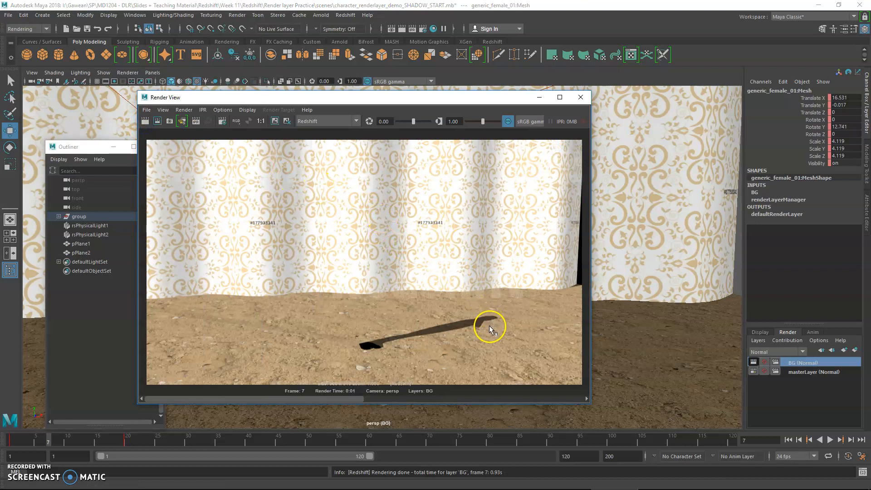
Step: Render the BG layer at frame 12 to check the character's shadow, and return to frame 1
click(50, 442)
drag(50, 443, 80, 443)
click(145, 121)
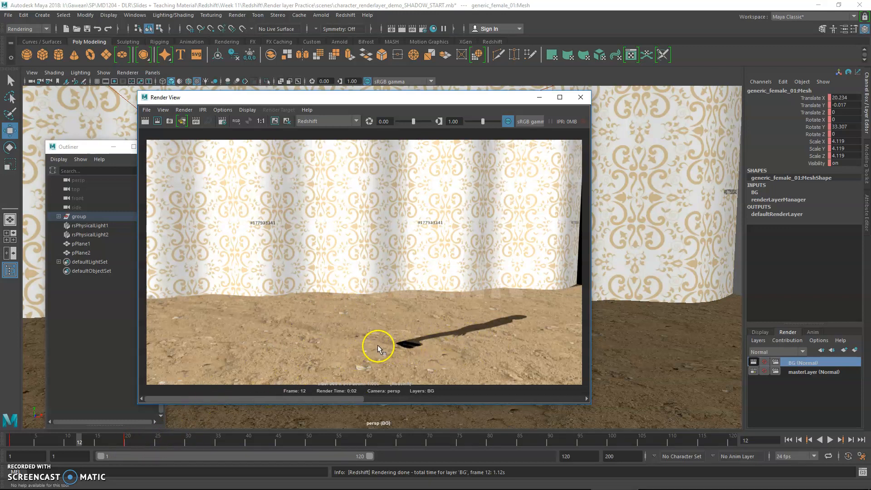
drag(79, 443, 11, 443)
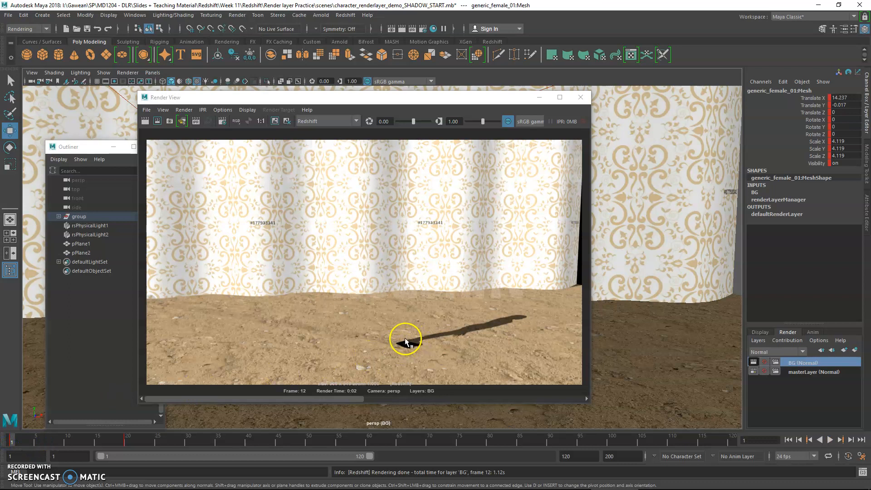
click(311, 209)
mouse_move(335, 189)
mouse_down()
mouse_move(325, 210)
mouse_move(349, 196)
mouse_up()
drag(333, 243, 320, 338)
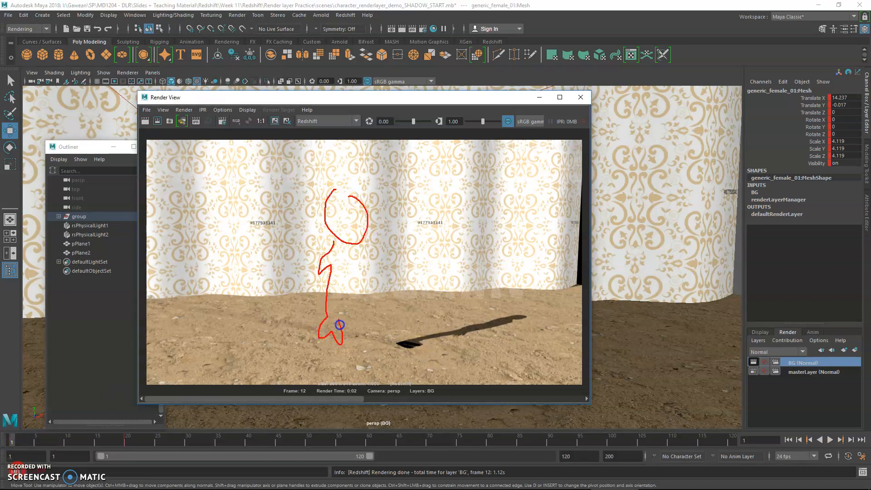
drag(351, 254, 345, 245)
mouse_move(306, 321)
mouse_down()
mouse_move(193, 316)
mouse_move(296, 323)
mouse_up()
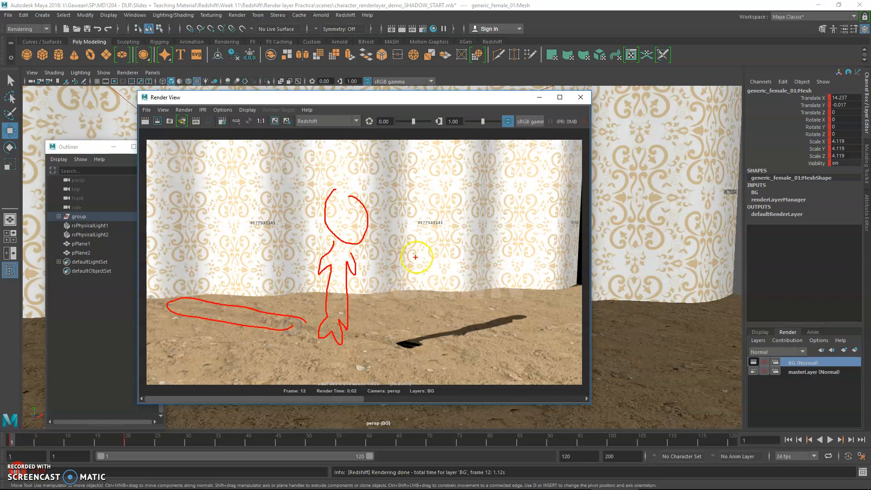
drag(455, 195, 472, 211)
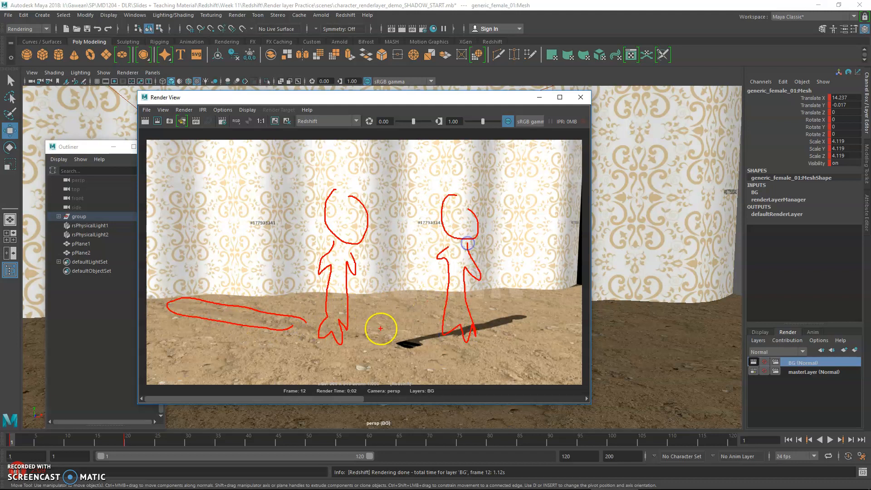
mouse_move(316, 317)
mouse_down()
mouse_move(175, 298)
mouse_move(288, 331)
mouse_up()
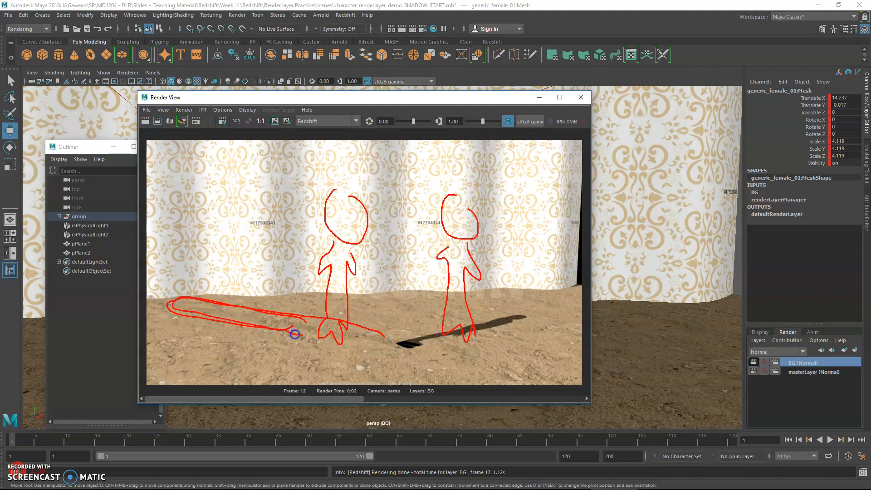
mouse_move(432, 294)
mouse_down()
mouse_move(399, 305)
mouse_move(419, 301)
mouse_up()
drag(490, 262, 517, 284)
drag(518, 262, 486, 295)
key(Escape)
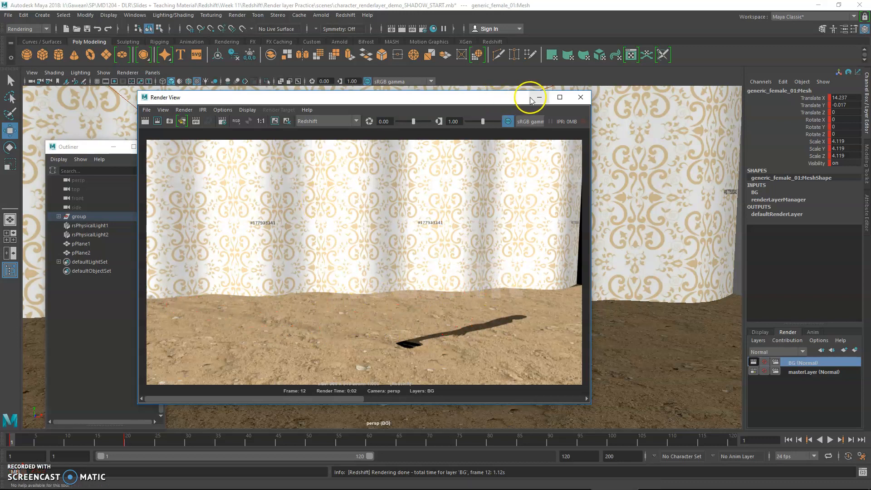
click(537, 97)
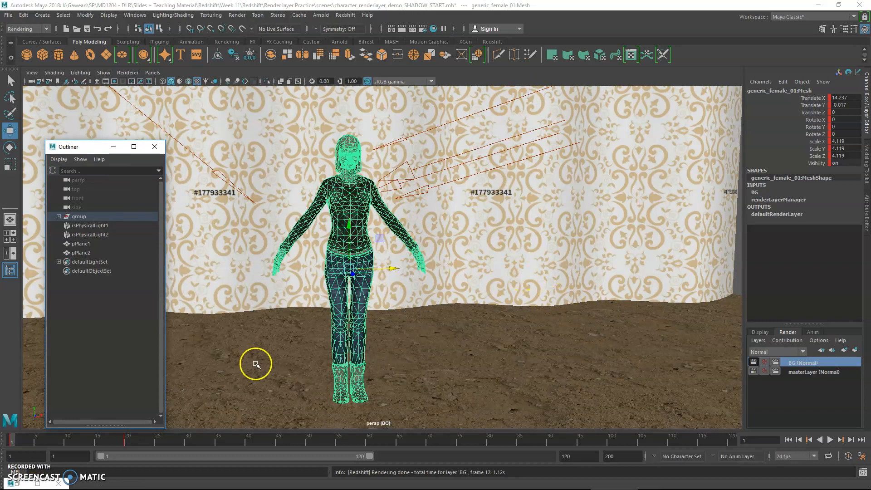
click(390, 29)
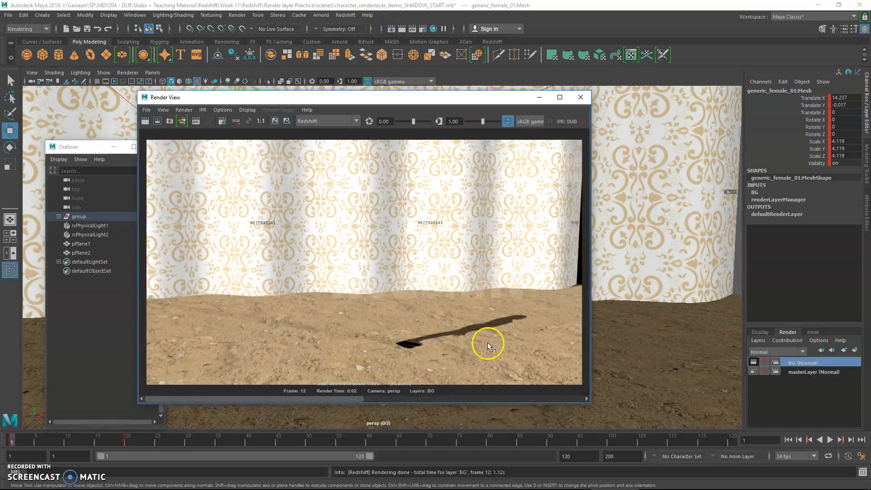
drag(379, 204, 397, 238)
drag(360, 265, 358, 310)
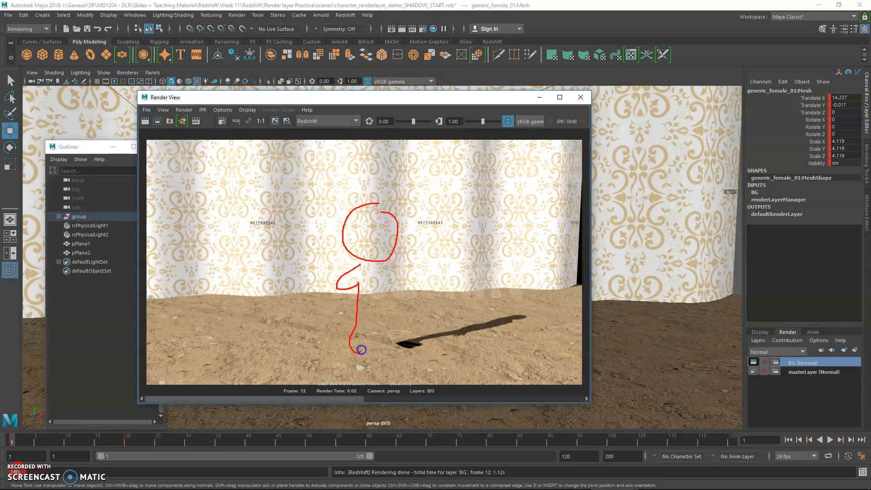
mouse_move(383, 352)
mouse_down()
mouse_move(376, 283)
mouse_move(383, 265)
mouse_up()
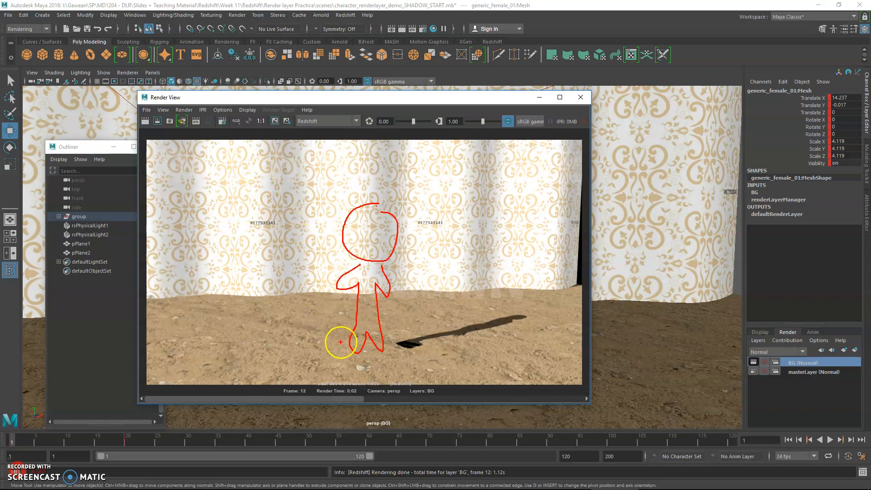
mouse_move(339, 329)
mouse_down()
mouse_move(183, 300)
mouse_move(189, 315)
mouse_up()
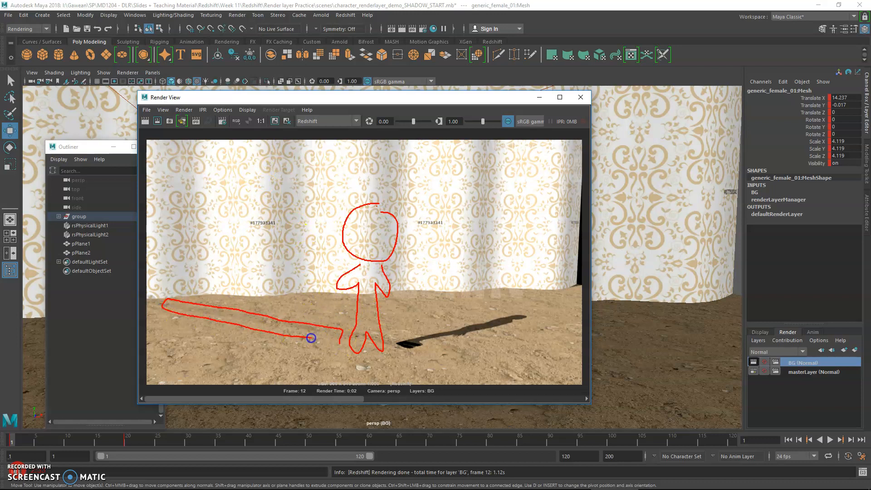
mouse_move(398, 338)
mouse_down()
mouse_move(510, 298)
mouse_move(414, 344)
mouse_up()
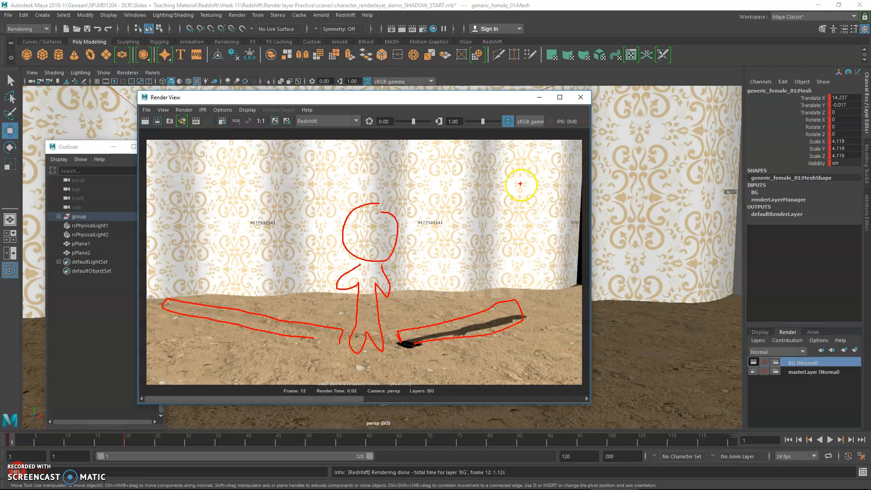
key(Escape)
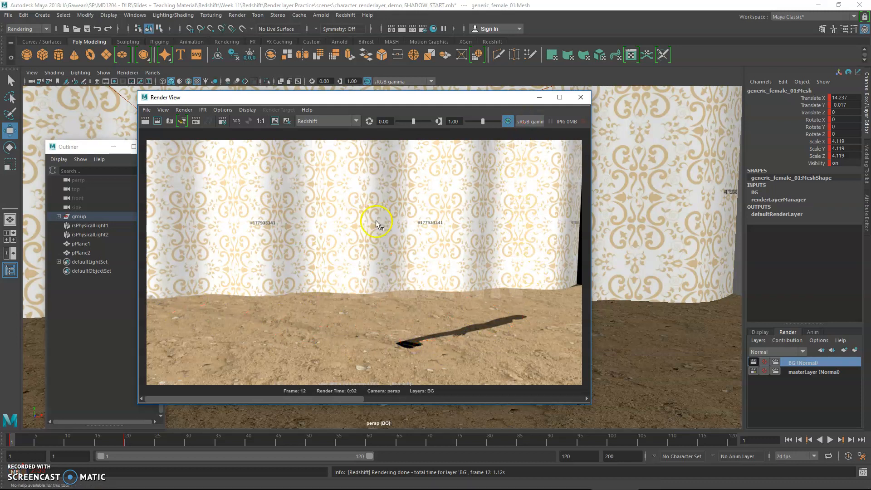
Step: Hide the character mesh and test-render the BG layer at frame 1
click(539, 97)
click(376, 171)
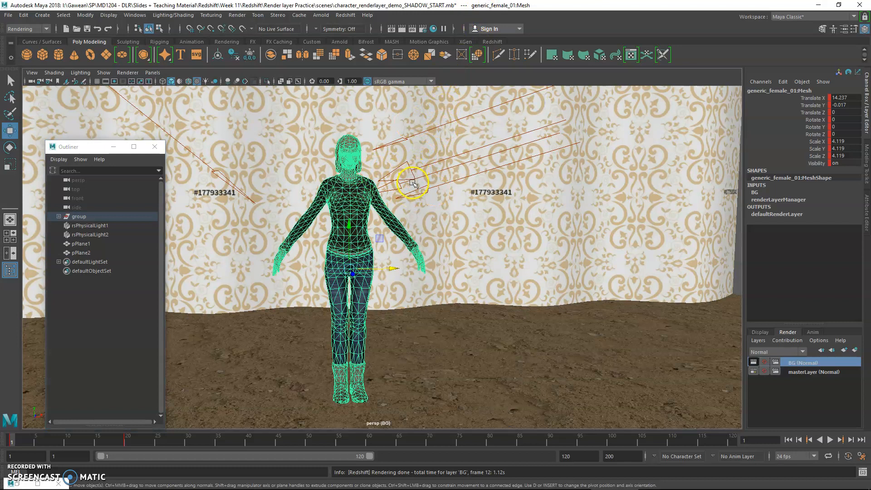
key(h)
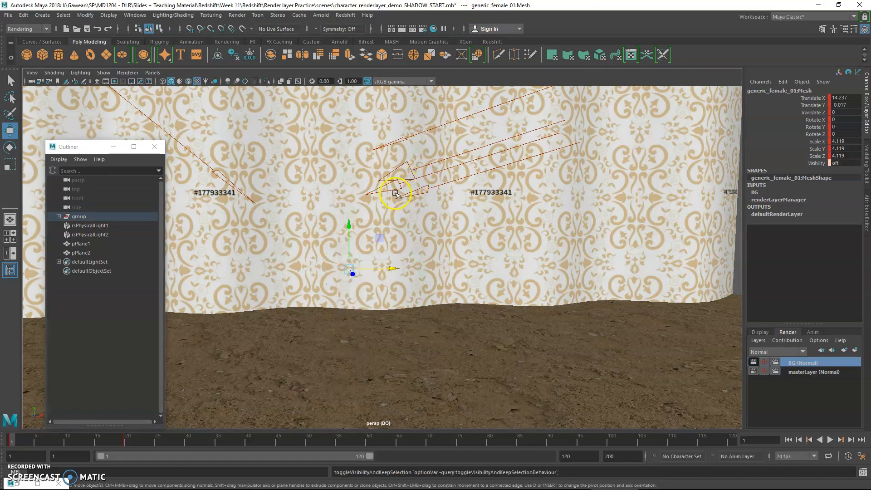
click(392, 29)
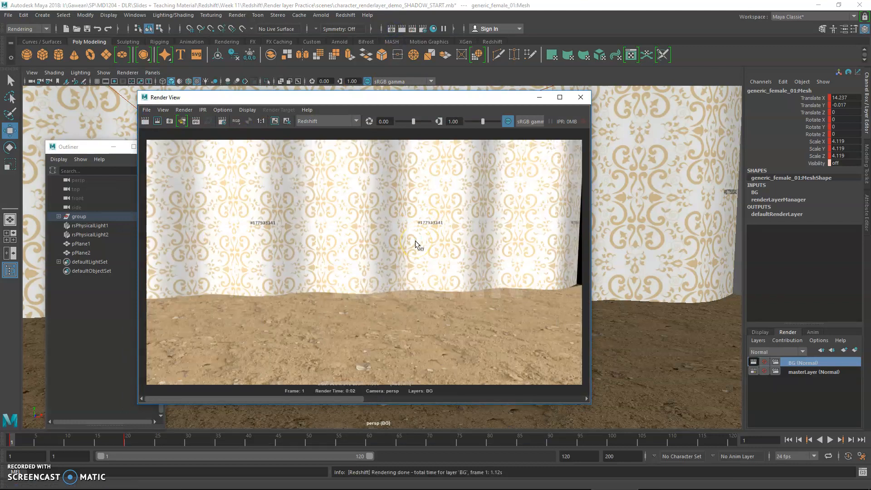
Step: Unhide the character mesh and show its shape's Render Stats attributes
click(539, 97)
key(h)
key(ctrl+a)
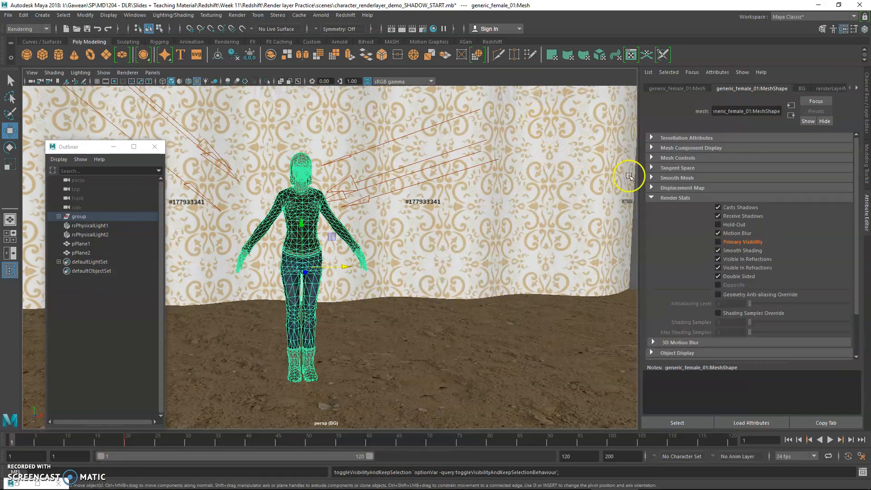
Step: Create a layer override for the character mesh's Casts Shadows, turn it off, and test-render the BG layer
right_click(755, 207)
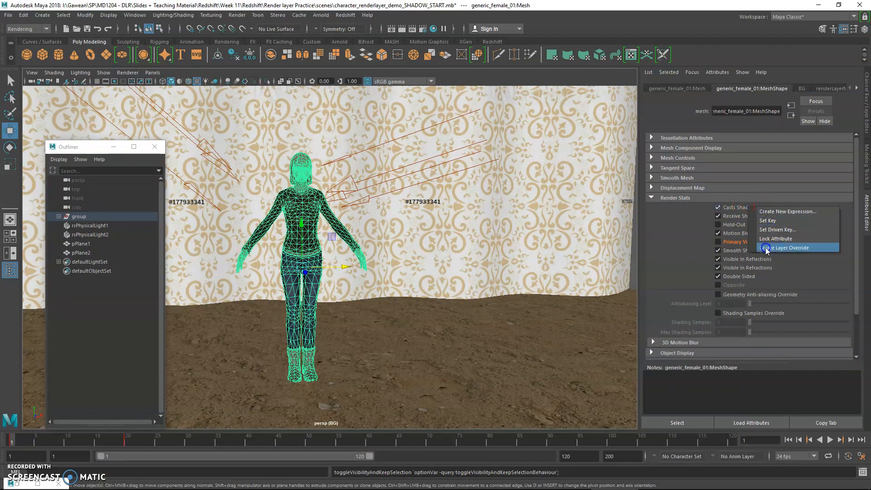
click(785, 248)
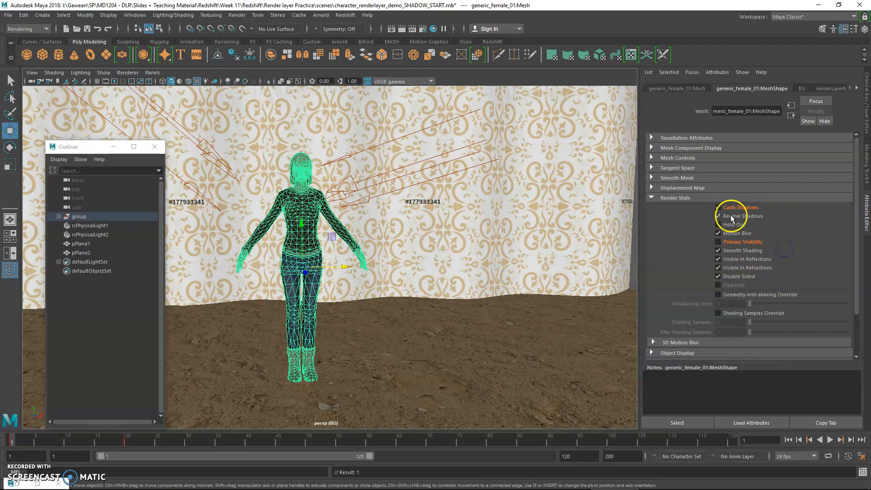
click(724, 208)
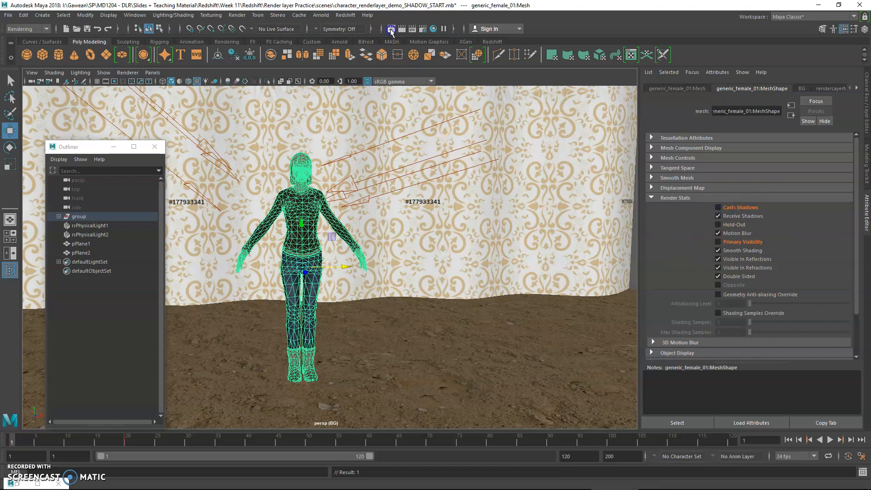
click(392, 29)
click(145, 122)
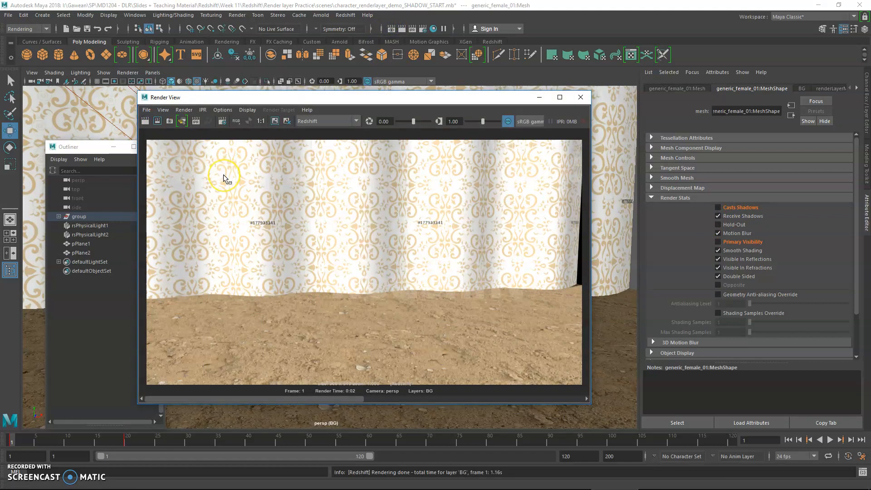
click(539, 97)
key(ctrl+a)
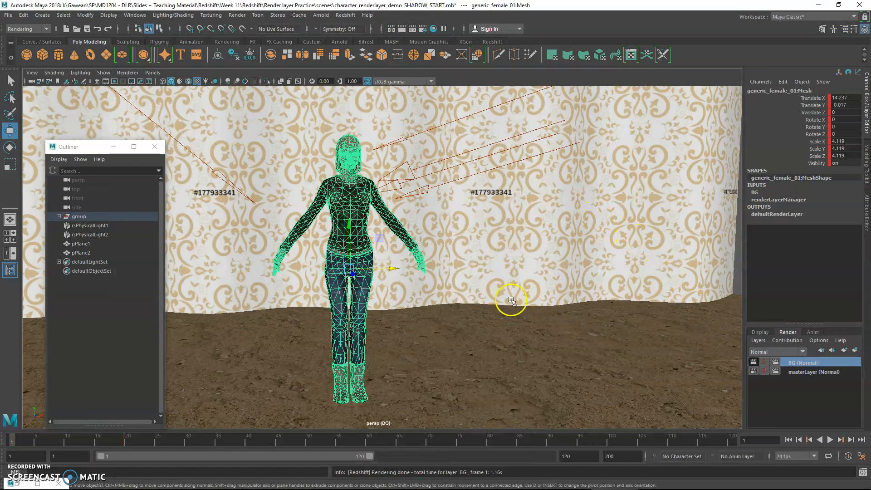
Step: Create a render layer named Char from the character group, rsPhysicalLight1 and rsPhysicalLight2, and test-render it
click(89, 217)
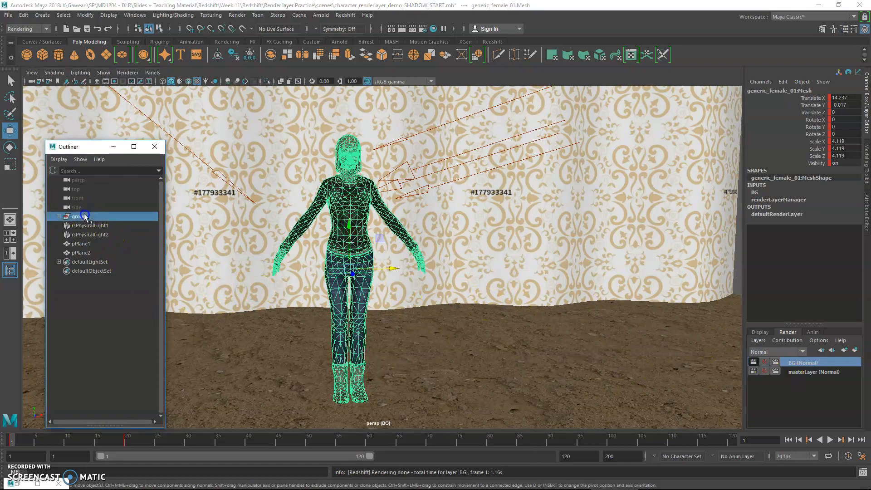
ctrl+click(86, 244)
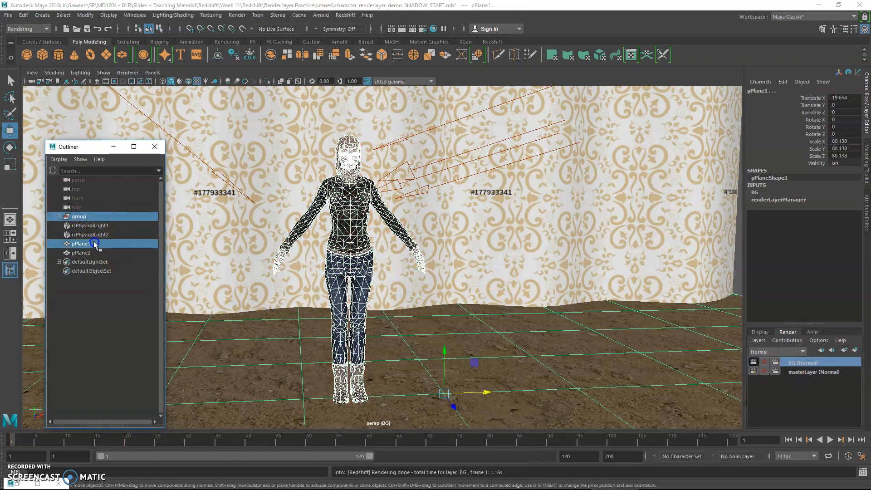
click(95, 216)
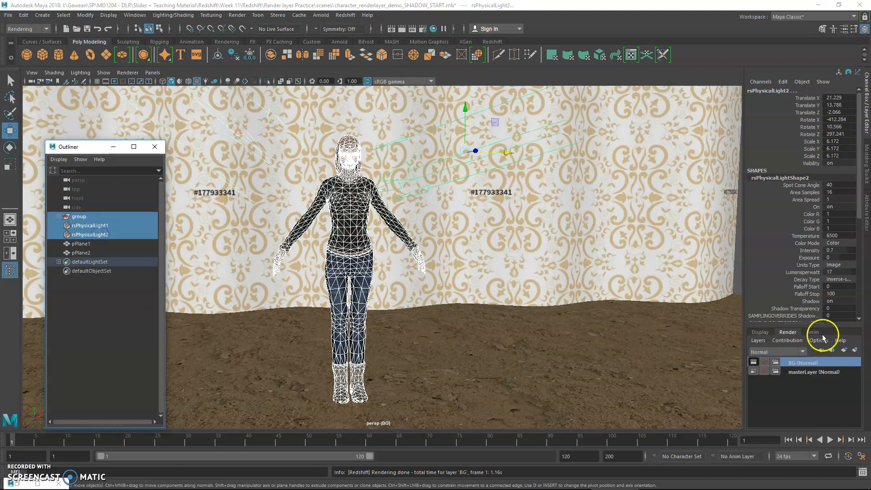
click(855, 350)
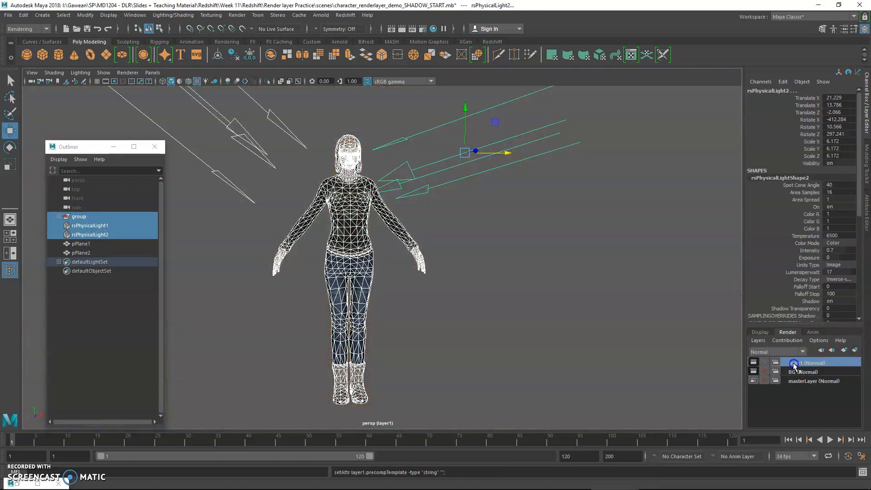
double_click(793, 363)
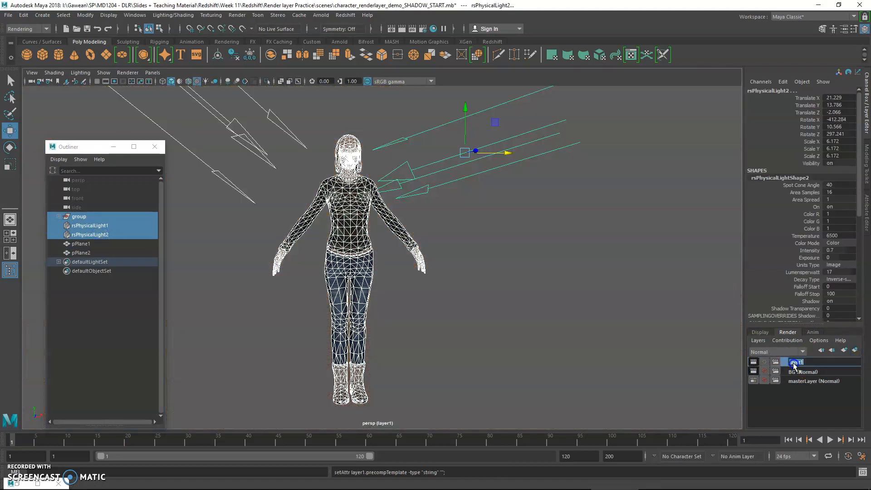
key(Return)
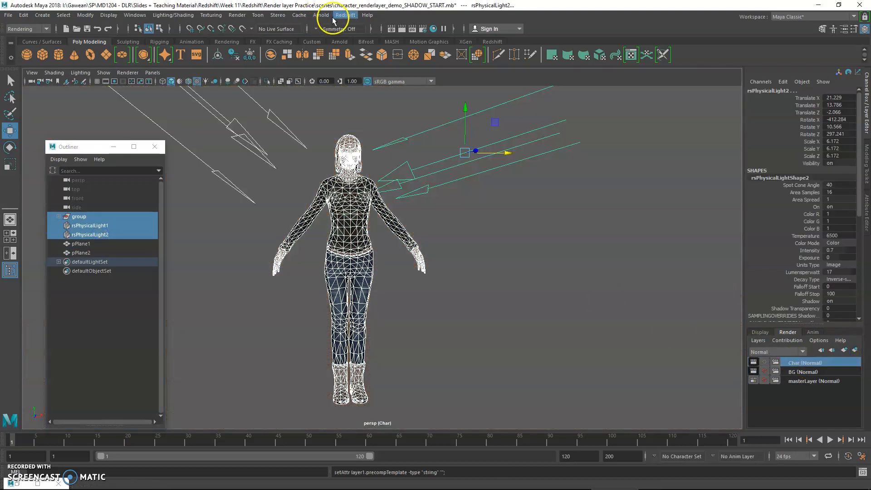
click(401, 28)
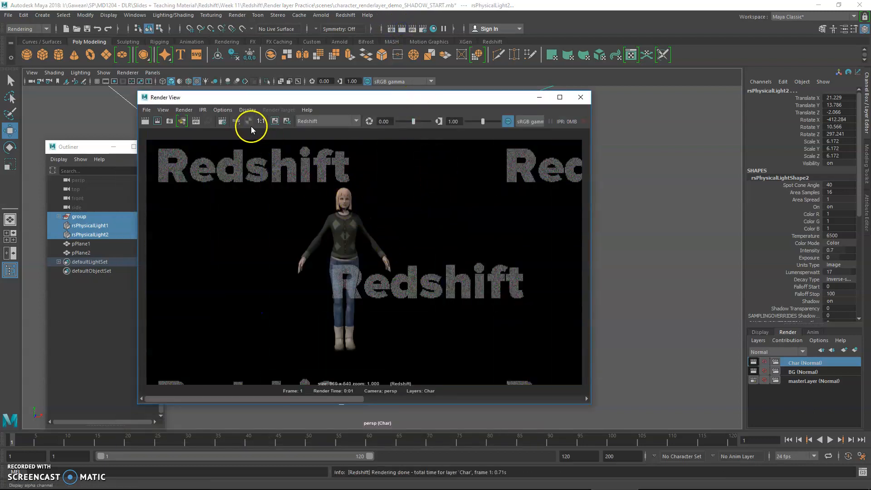
click(539, 97)
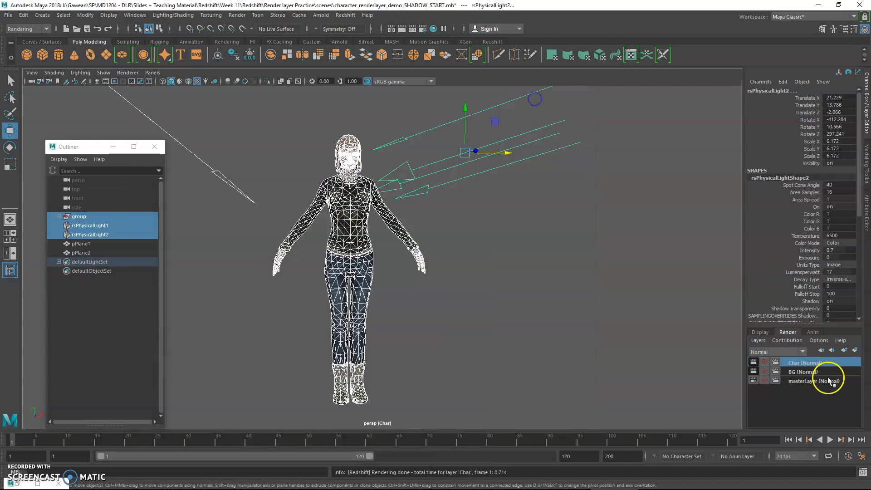
Step: Create a render layer named shadow from the character group, both physical lights, pPlane1 and pPlane2, and test-render it
click(803, 381)
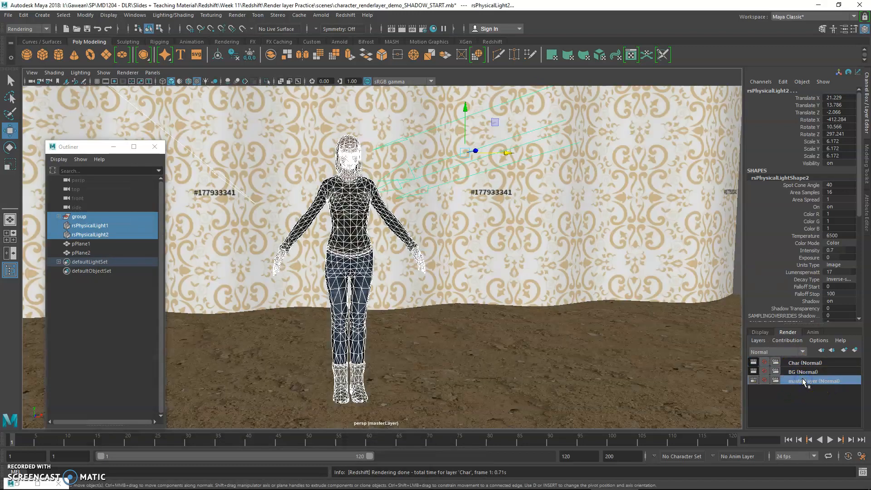
right_click(803, 381)
click(801, 303)
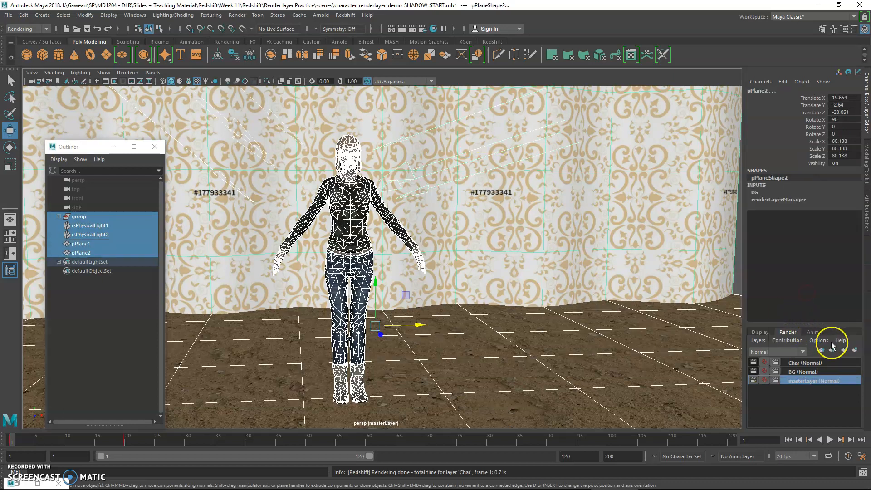
click(855, 349)
double_click(798, 361)
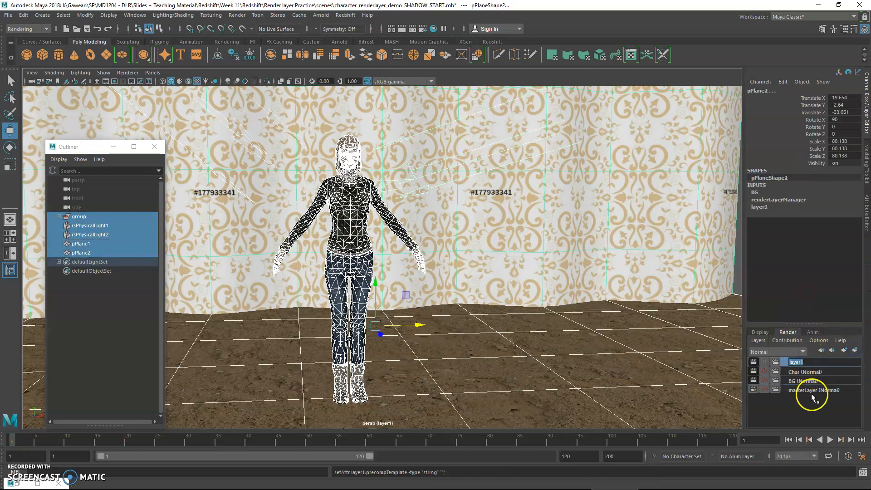
text(sha)
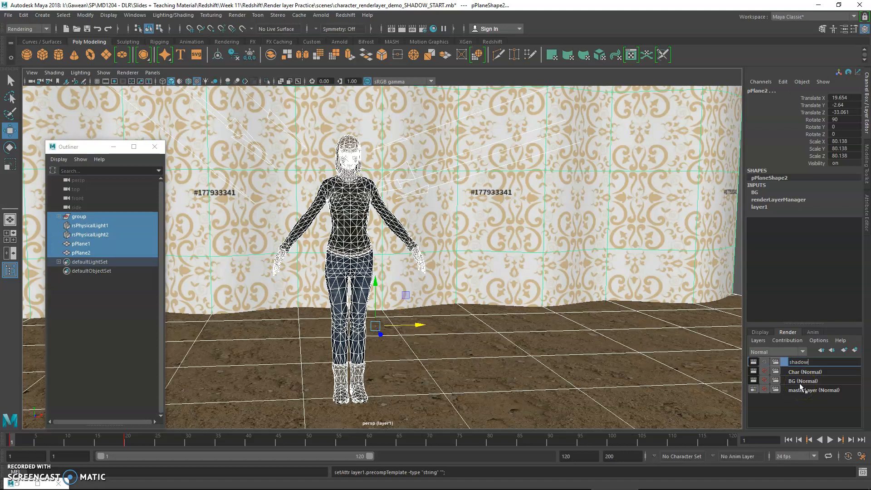
text(dow)
key(Return)
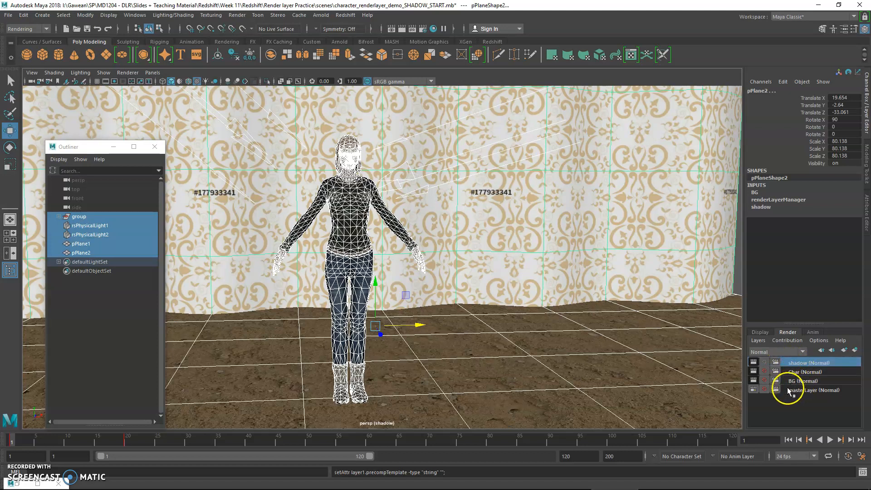
click(405, 29)
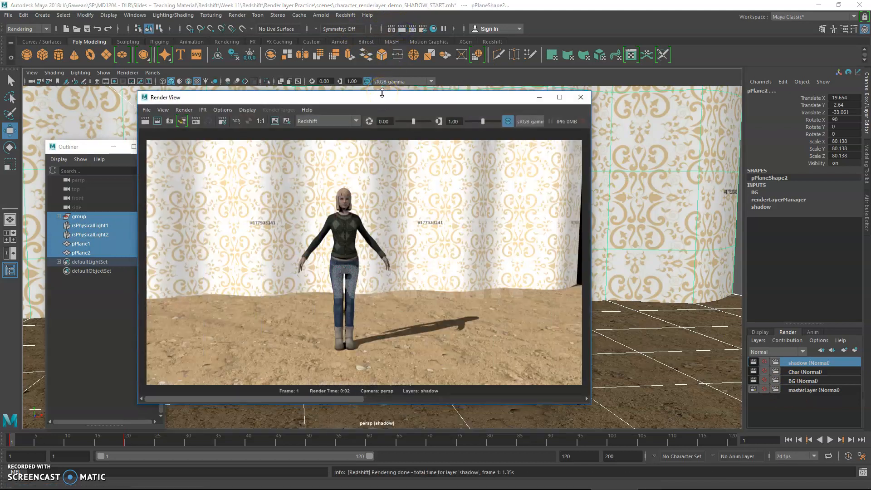
click(538, 98)
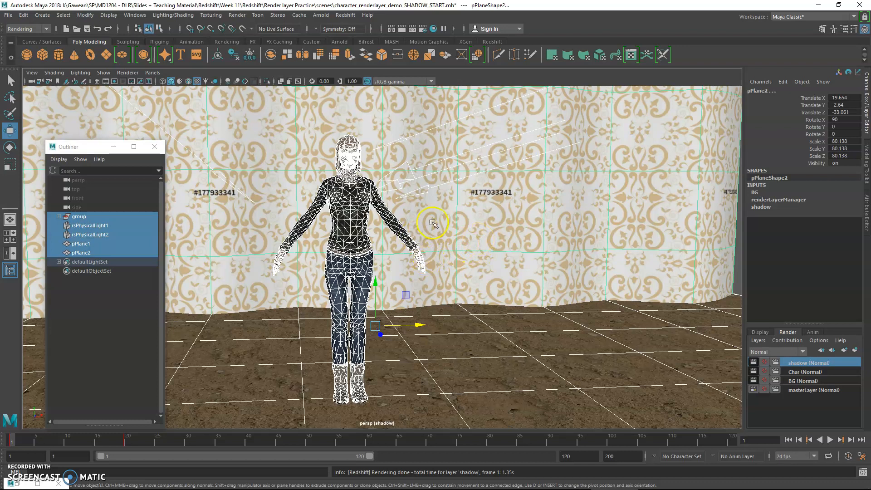
Step: Inspect the Redshift materials available for a new material assignment to the wall, floor and character
click(448, 217)
right_drag(448, 217, 471, 452)
drag(328, 171, 451, 103)
click(443, 183)
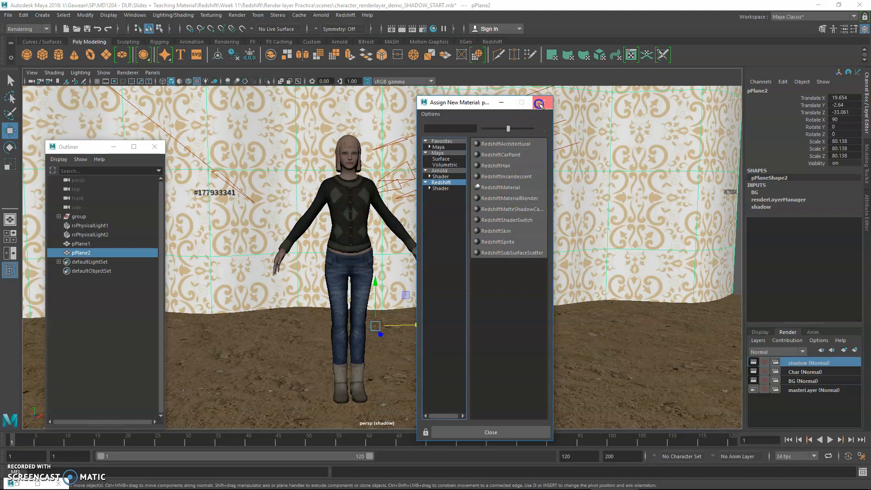
click(541, 103)
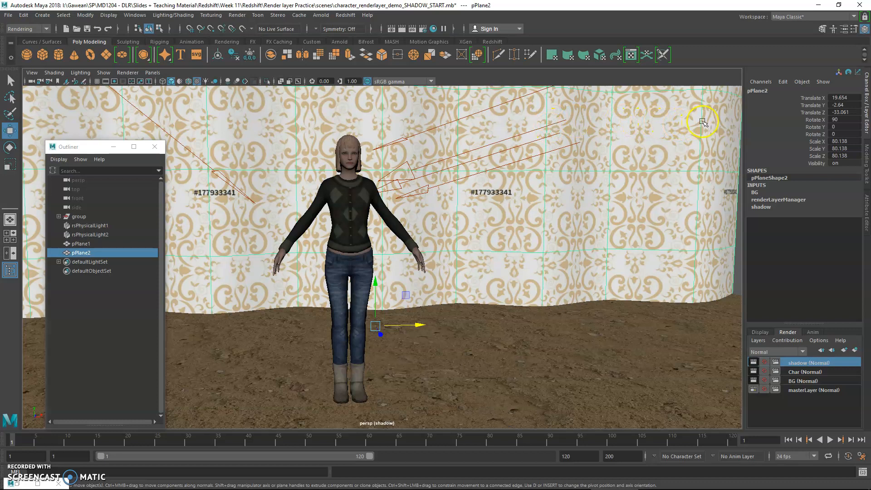
drag(741, 262, 194, 419)
right_drag(447, 268, 461, 455)
click(445, 182)
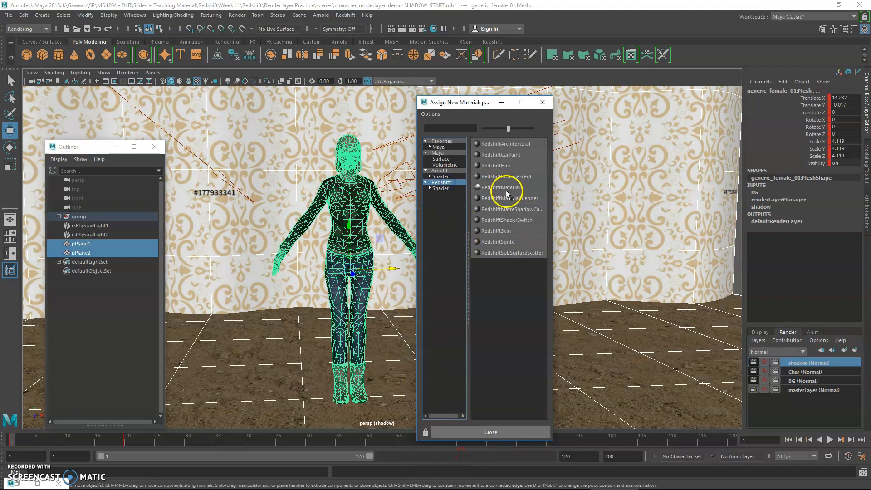
drag(553, 204, 604, 200)
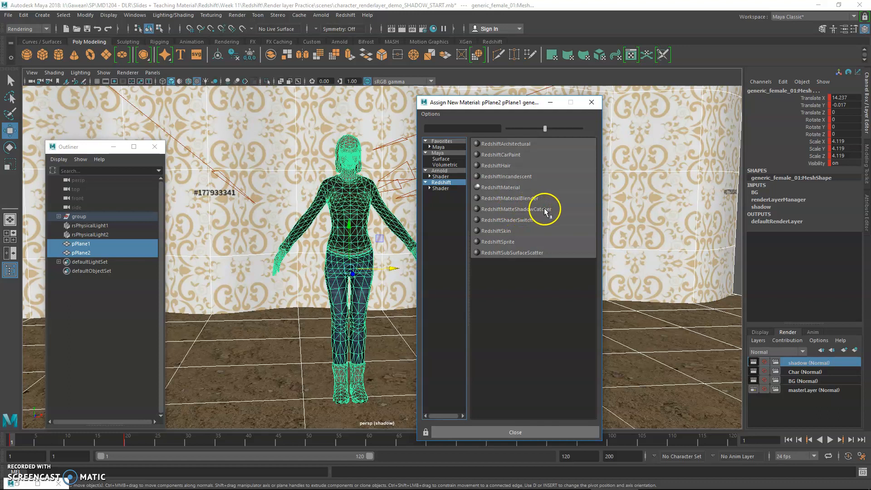
click(590, 108)
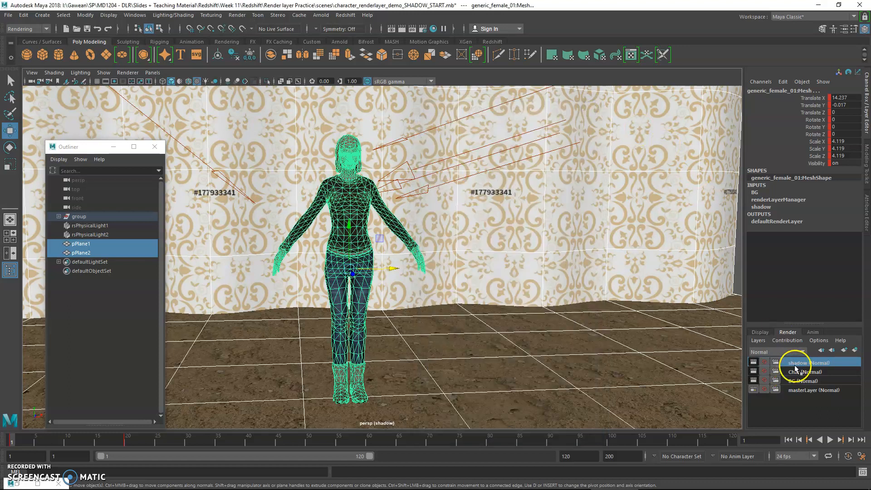
Step: Create a new Redshift Matte Shadow Catcher material override on the shadow layer
right_click(779, 363)
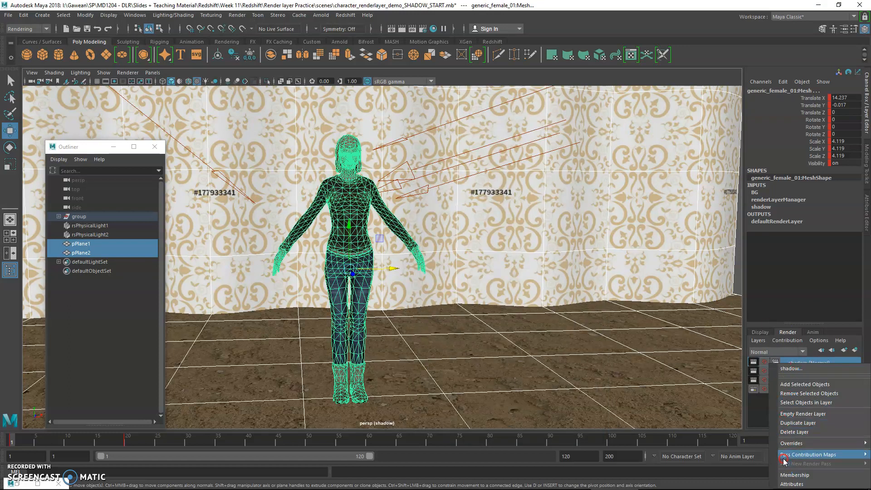
mouse_move(784, 461)
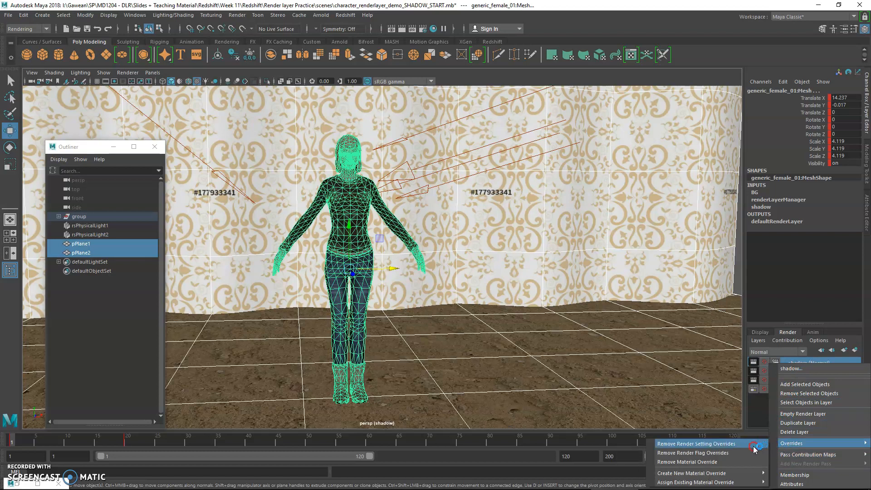
mouse_move(688, 475)
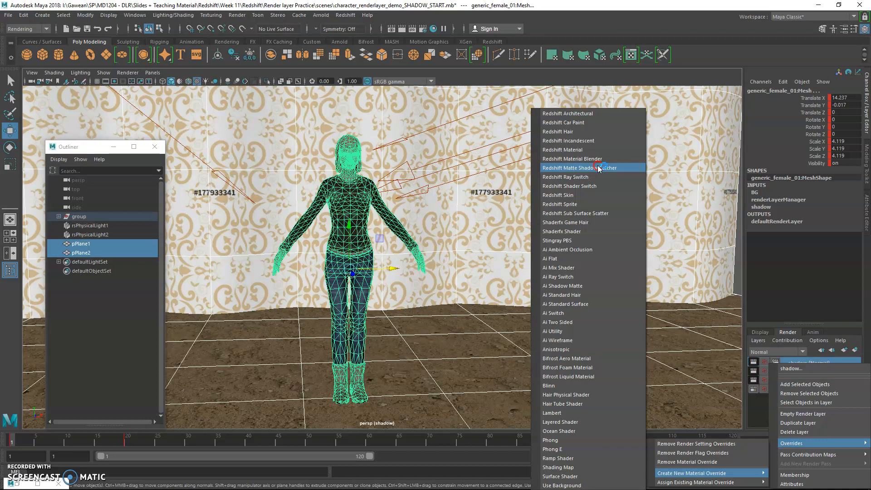
click(598, 168)
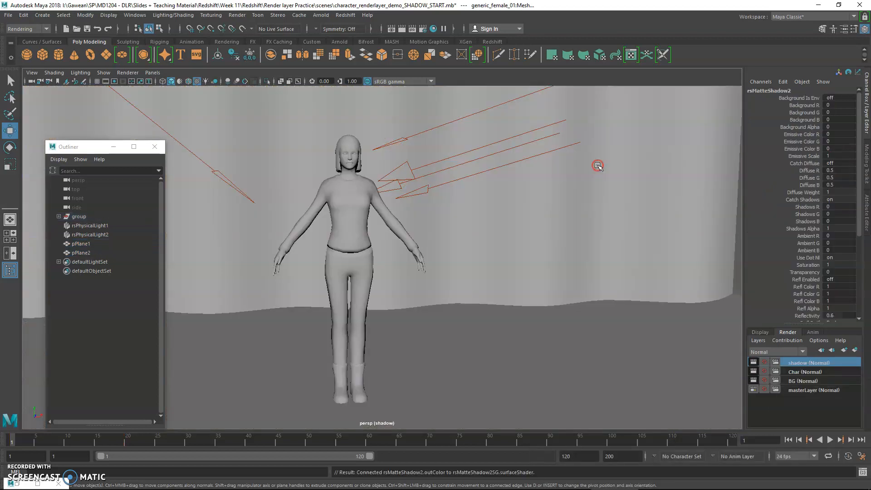
Step: Compare the scene's materials across the masterLayer, shadow and BG layers, and review the shadow layer's override options
click(797, 390)
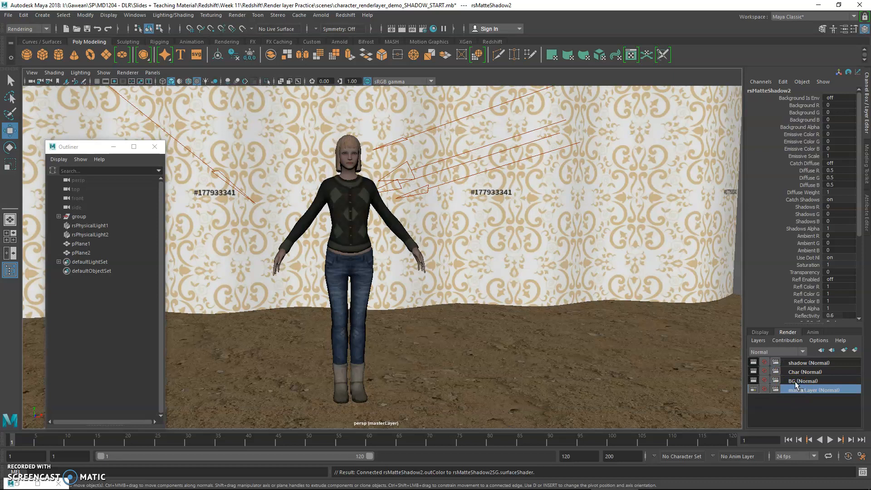
click(797, 363)
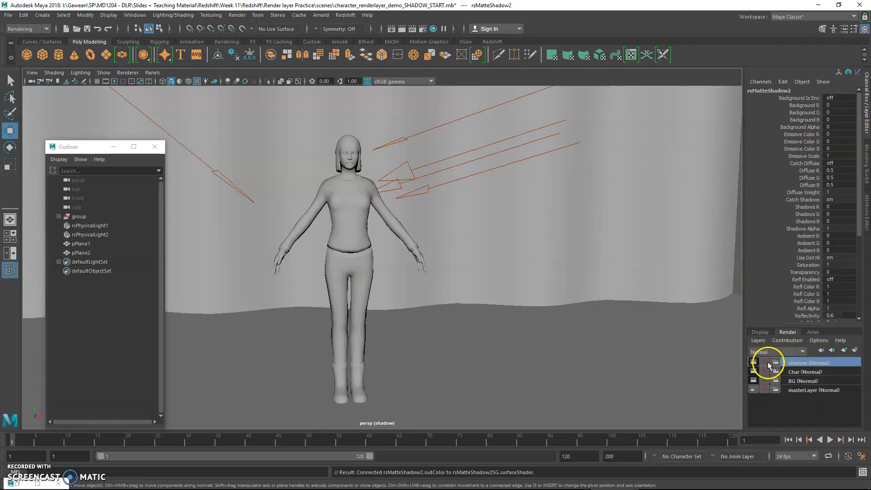
mouse_move(780, 363)
right_down()
mouse_move(784, 474)
mouse_move(776, 447)
mouse_move(689, 472)
mouse_move(589, 250)
mouse_move(604, 171)
right_up()
click(809, 390)
click(807, 381)
click(807, 389)
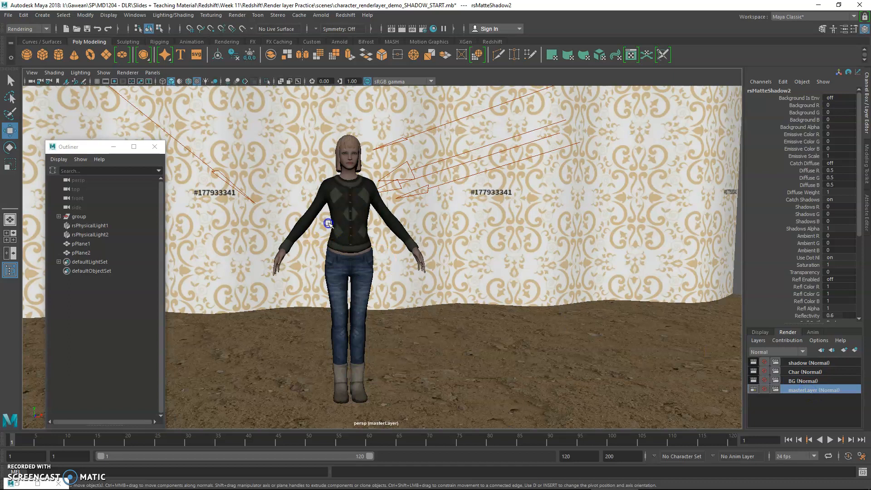
Step: Select the character mesh, activate the shadow layer and open the attributes of its matte shadow catcher material
click(336, 227)
click(362, 213)
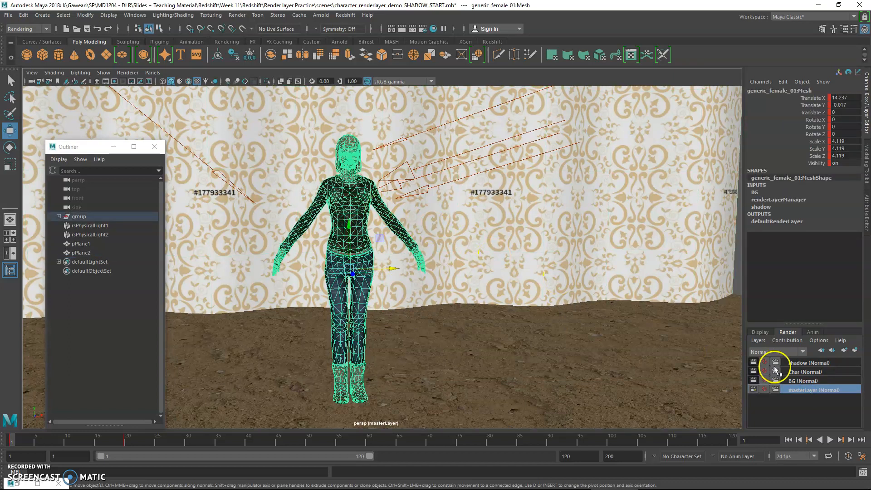
click(799, 363)
click(801, 364)
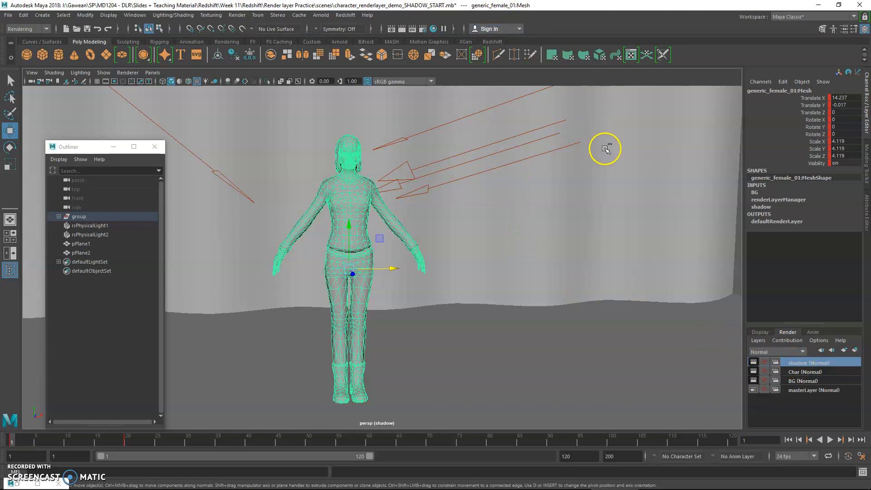
key(ctrl+a)
right_drag(288, 190, 333, 389)
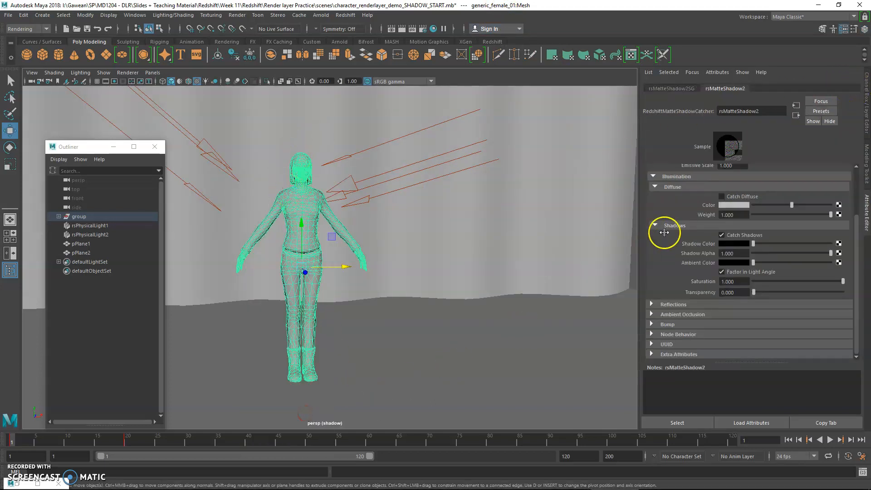
Step: Set the matte shadow catcher's diffuse color to black and render the shadow layer, displaying its alpha channel
scroll(753, 239, up, 3)
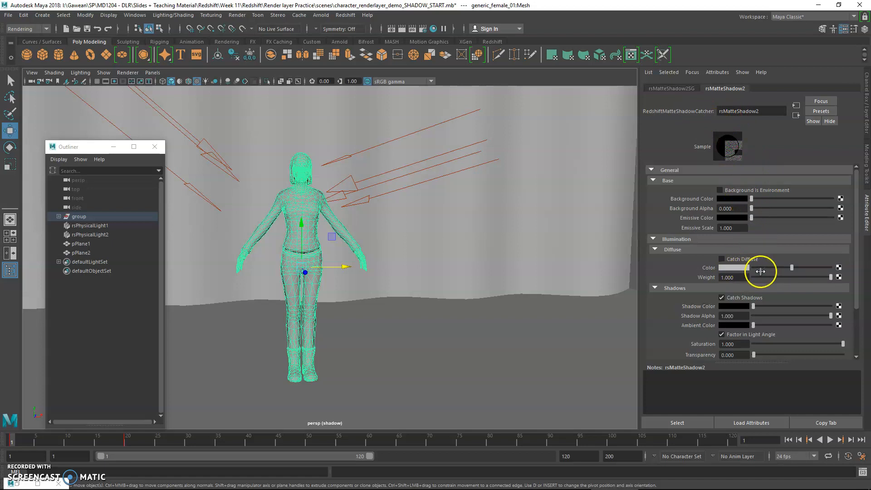
drag(793, 267, 752, 267)
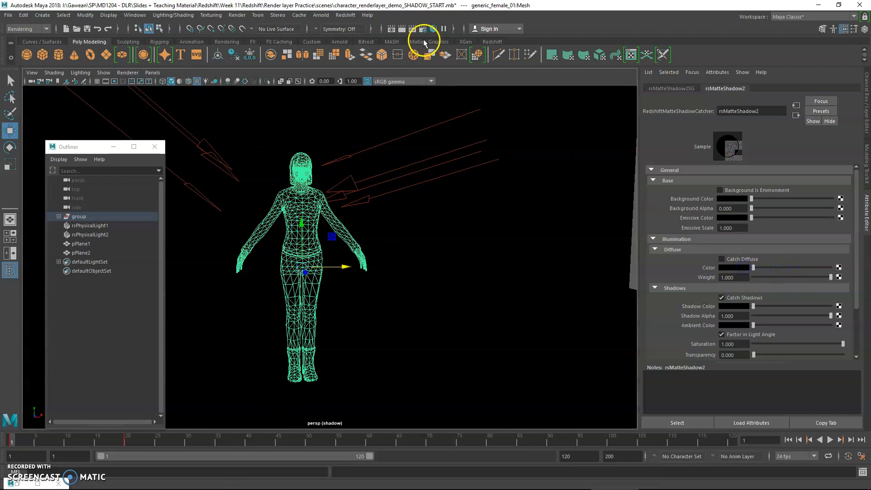
click(402, 29)
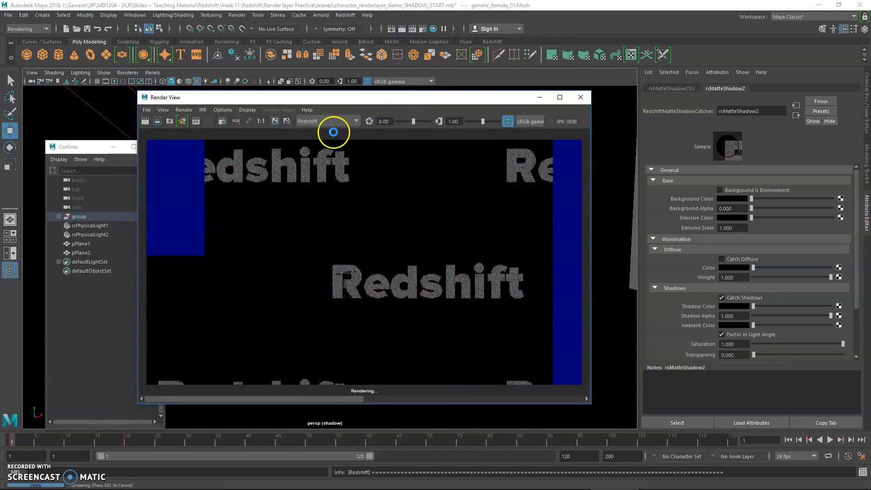
click(249, 123)
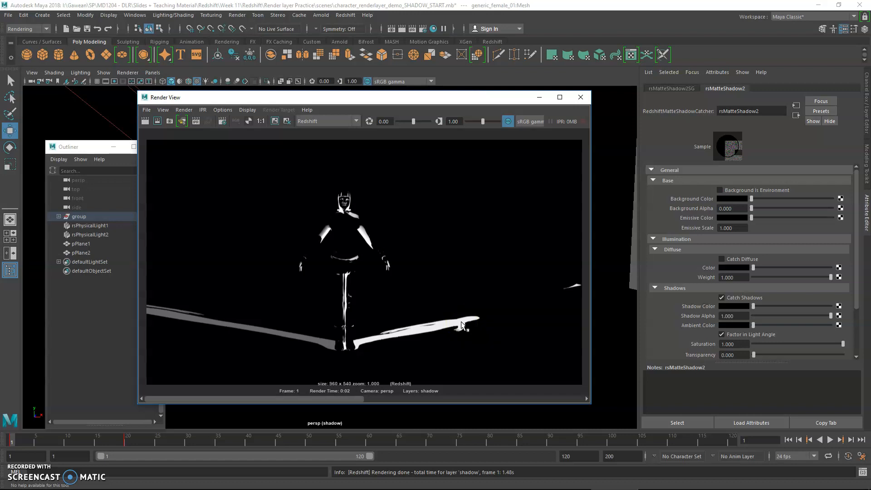
Step: Render the masterLayer in RGB display and keep the image in the Render View for comparison
click(401, 399)
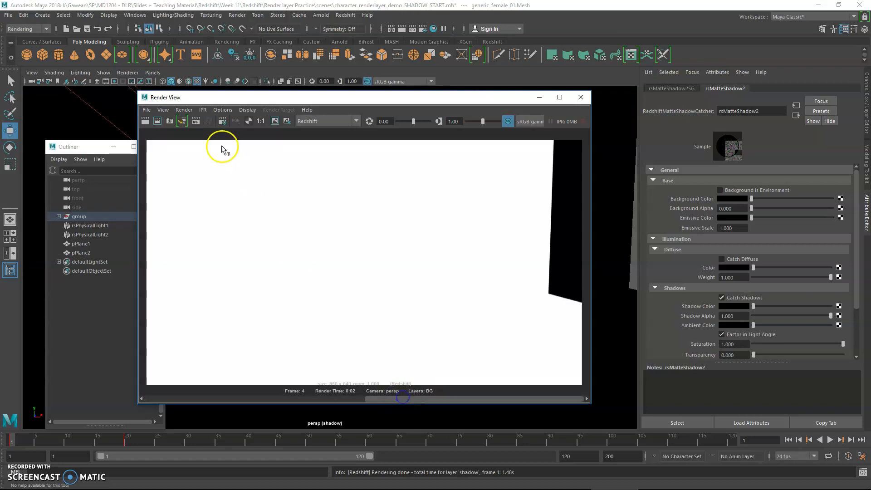
click(239, 122)
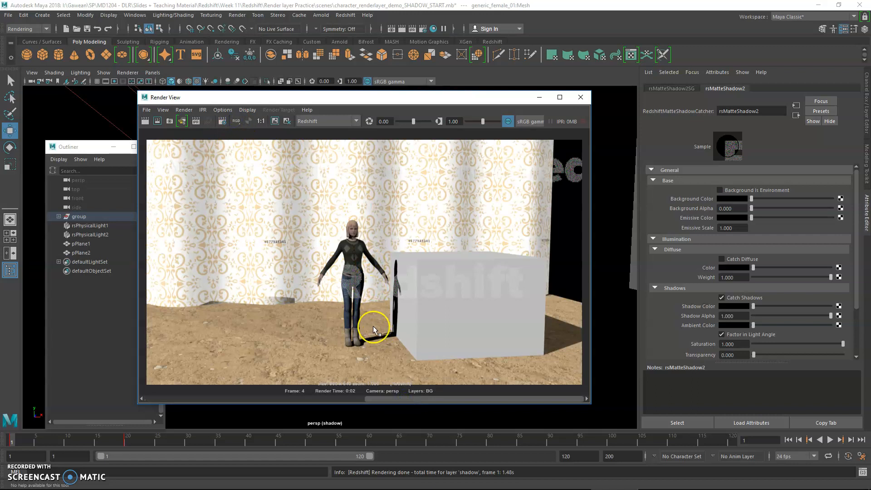
key(ctrl+a)
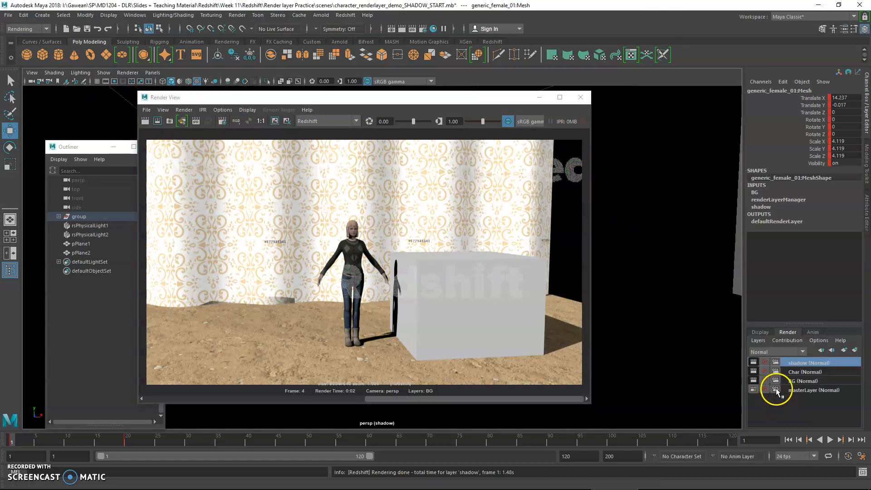
click(792, 390)
click(145, 121)
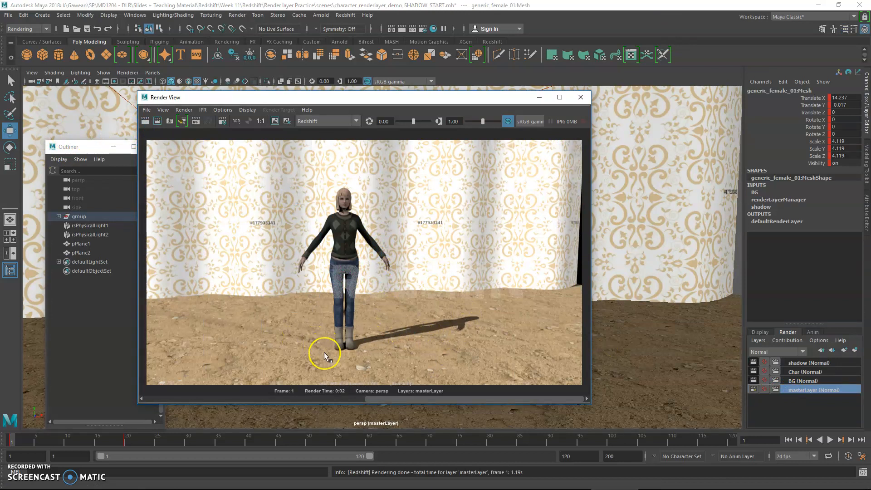
click(274, 124)
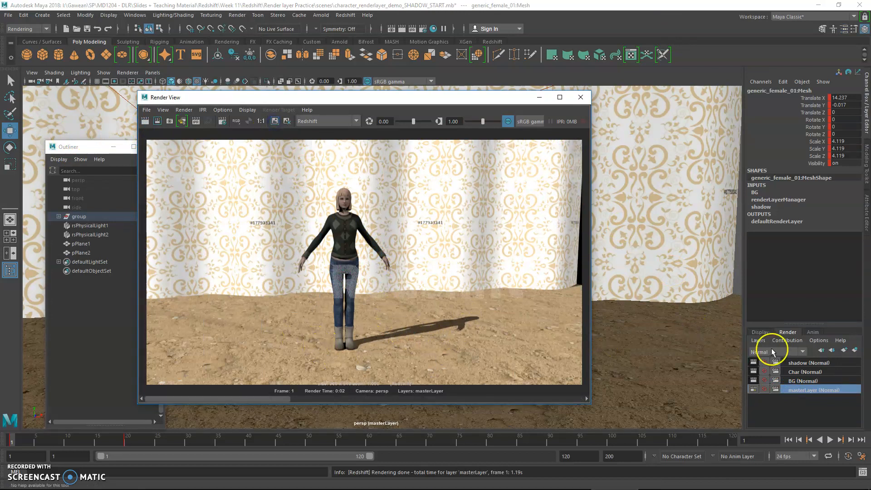
Step: Activate the shadow layer, render it and display the alpha channel of the result
click(806, 364)
click(152, 127)
click(249, 121)
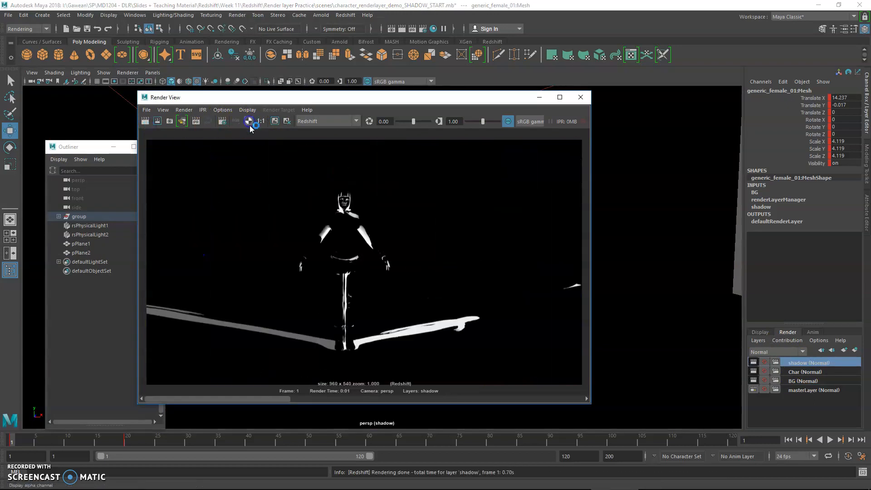
Step: Compare the shadow layer render with the kept masterLayer render in both RGB and alpha display
click(323, 399)
click(226, 400)
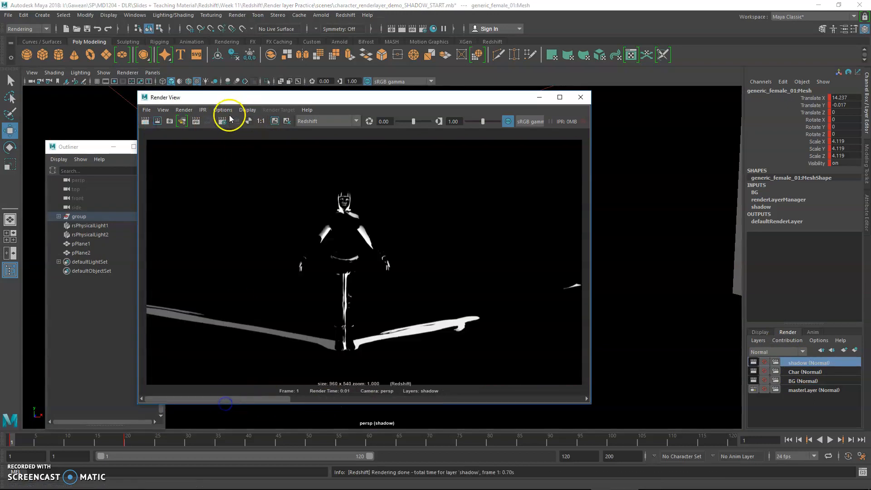
click(235, 121)
click(297, 370)
click(325, 399)
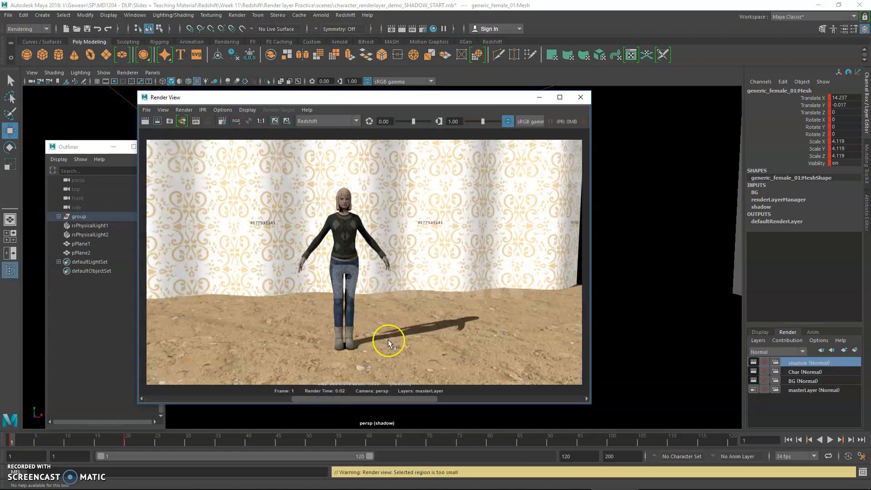
click(249, 122)
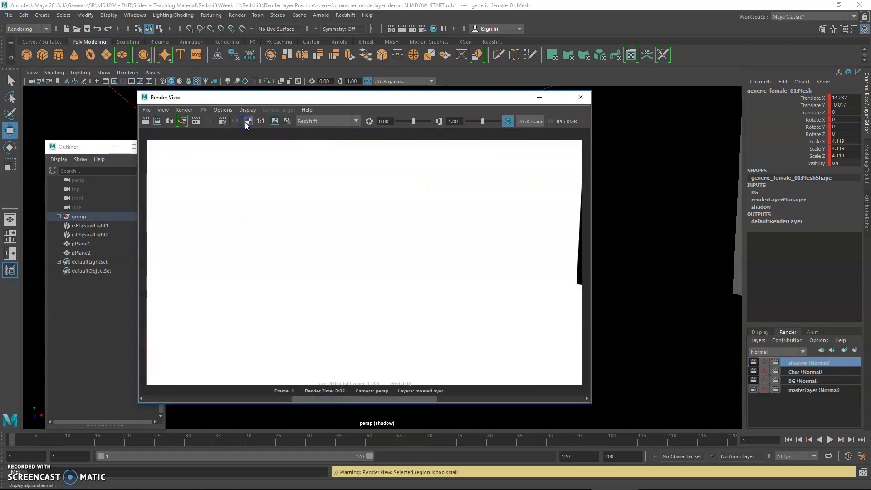
click(263, 399)
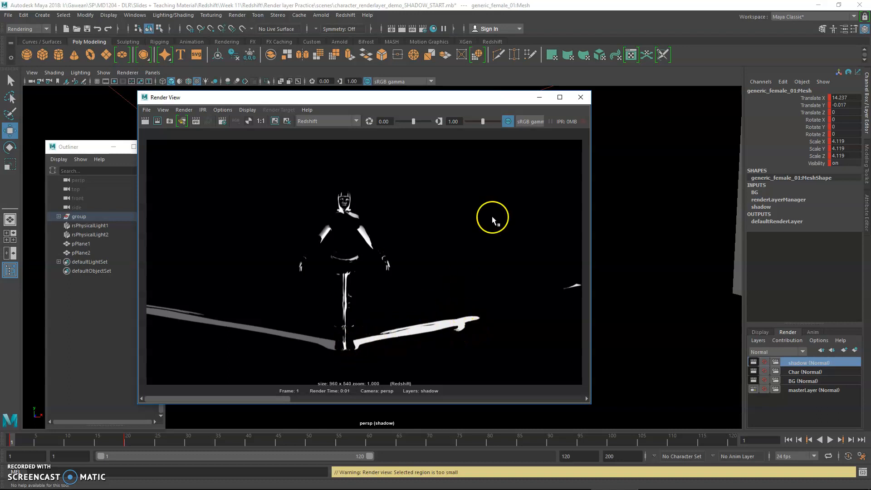
Step: Switch to PowerPoint, review the Notes slide's point about render layers and Batch Render, and return to Maya
click(484, 484)
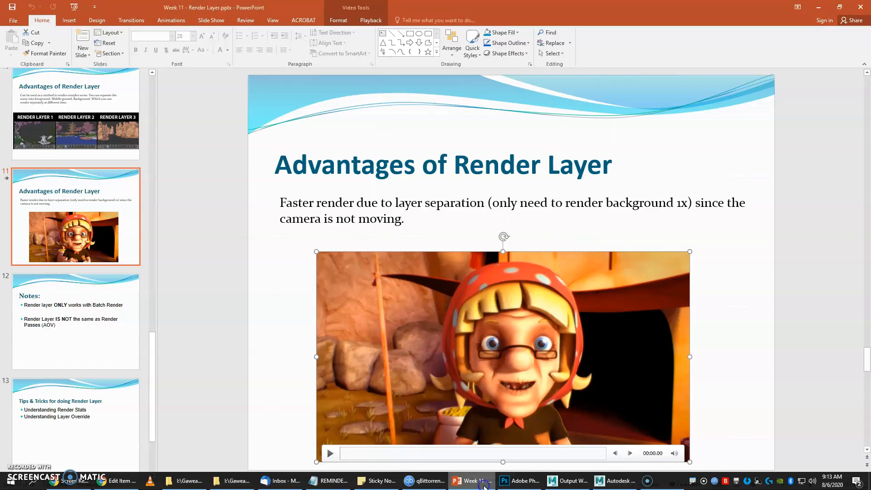
click(107, 360)
drag(580, 202, 692, 200)
drag(300, 207, 417, 203)
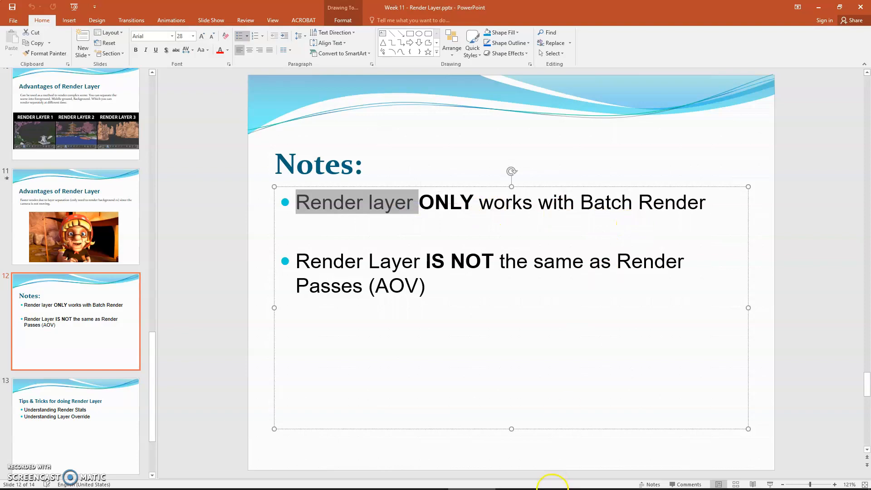
click(618, 481)
Step: Open the Render View's save image options and apply them with the Raw Image save mode
click(148, 114)
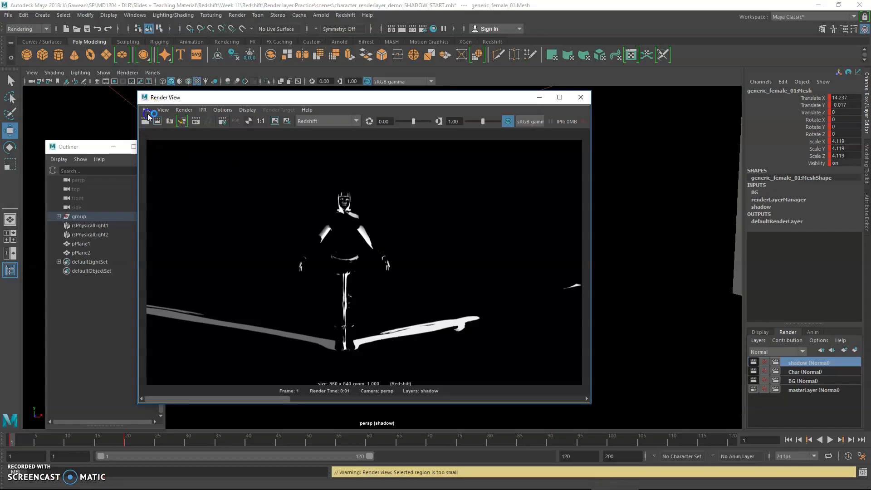
click(201, 135)
click(258, 136)
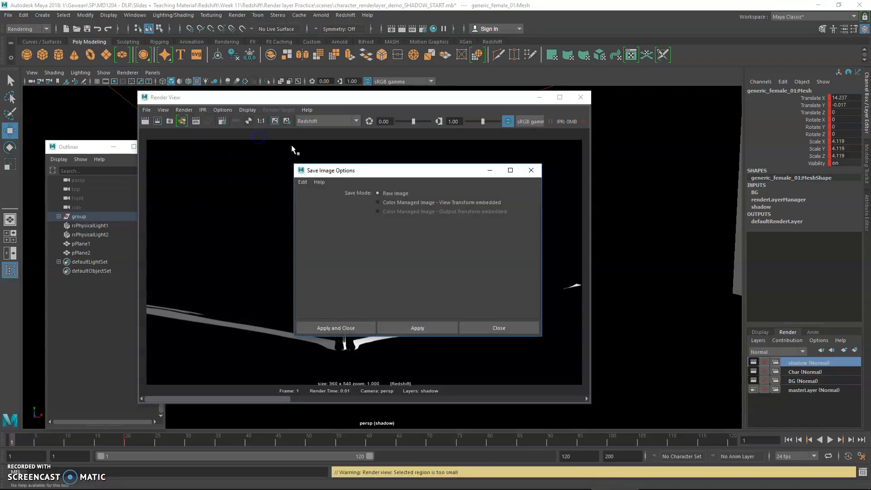
click(358, 328)
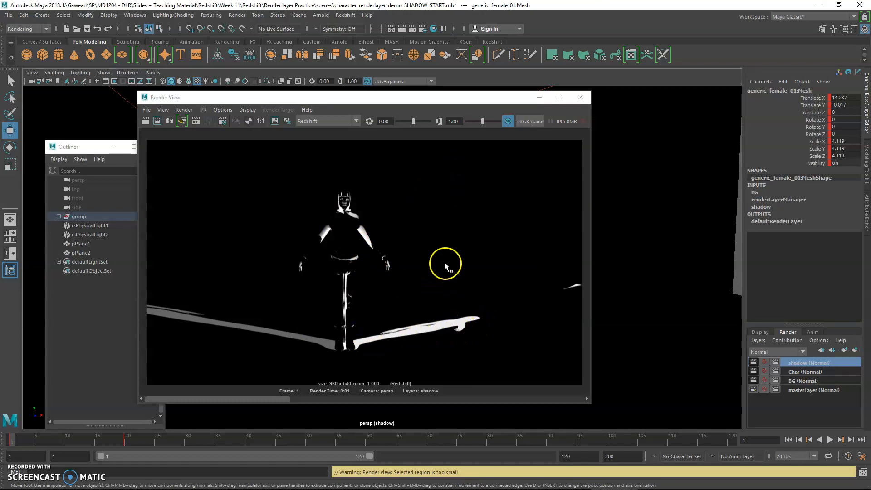
Step: Check where the Render View's image saving command is found and close the Render View
click(146, 110)
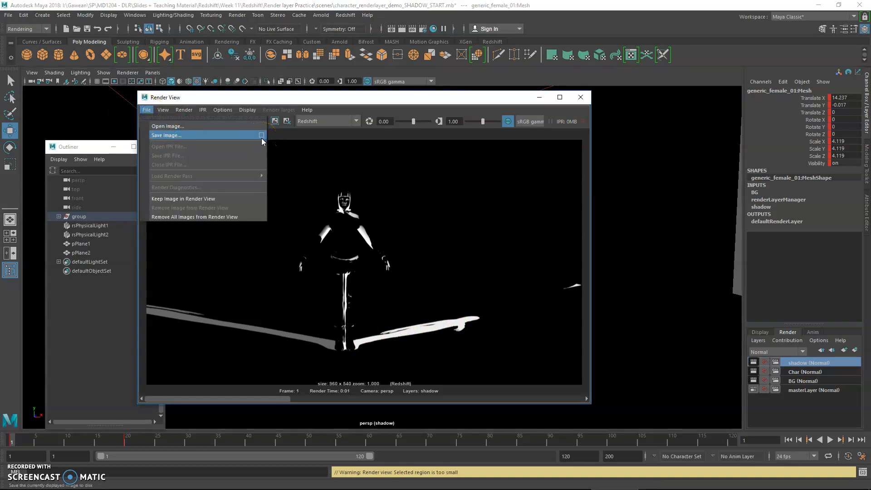
click(272, 102)
click(307, 110)
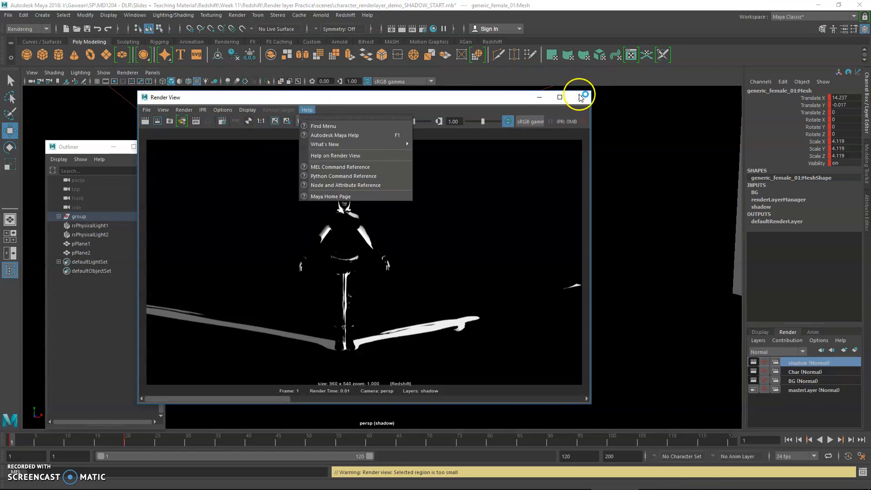
click(579, 95)
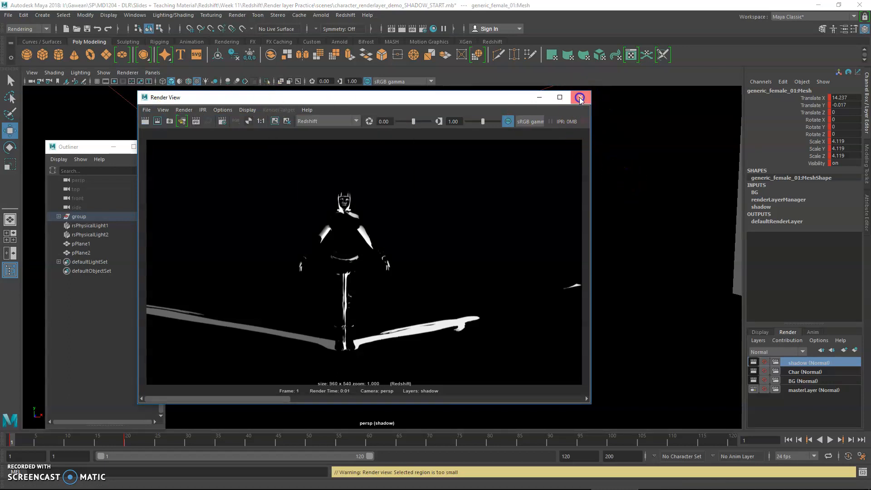
click(578, 96)
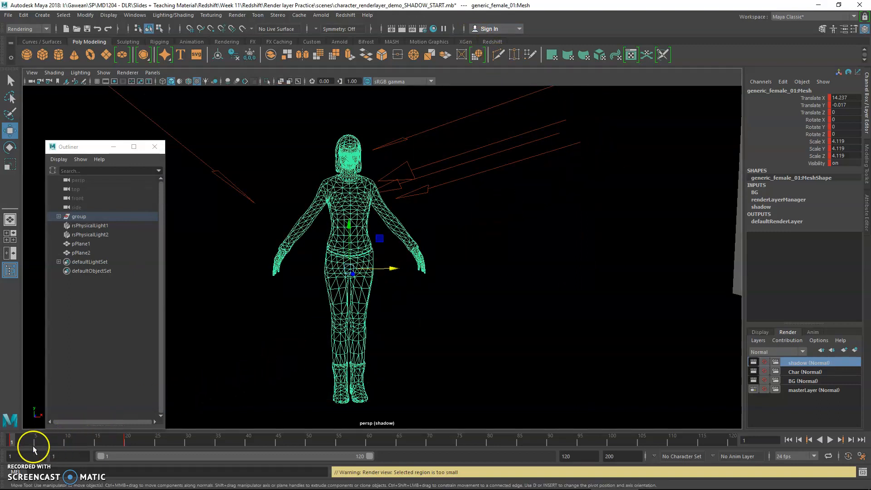
Step: Review the BG, Char and shadow render layers one after another in the viewport
mouse_move(18, 442)
mouse_down()
mouse_move(132, 444)
mouse_move(12, 443)
mouse_up()
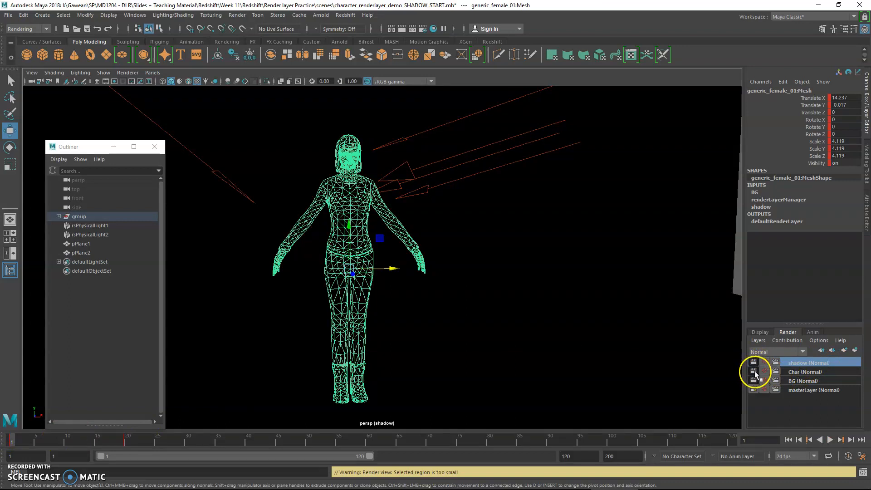
click(791, 382)
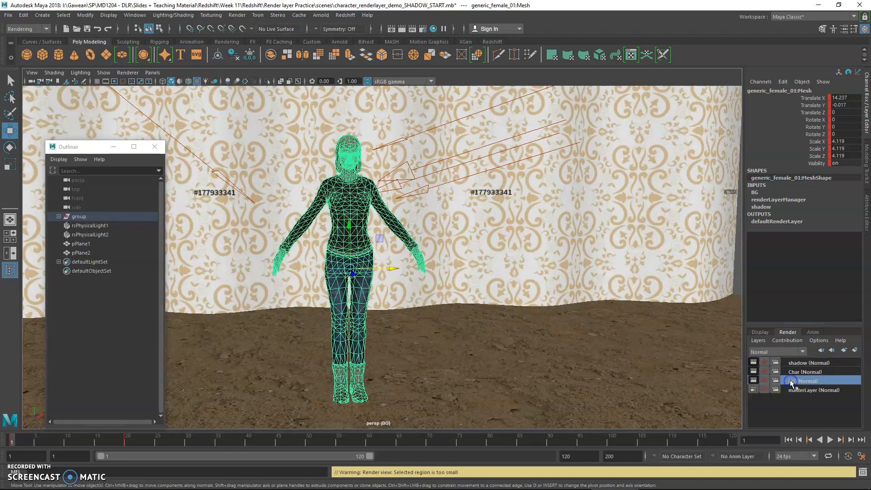
click(792, 373)
click(793, 363)
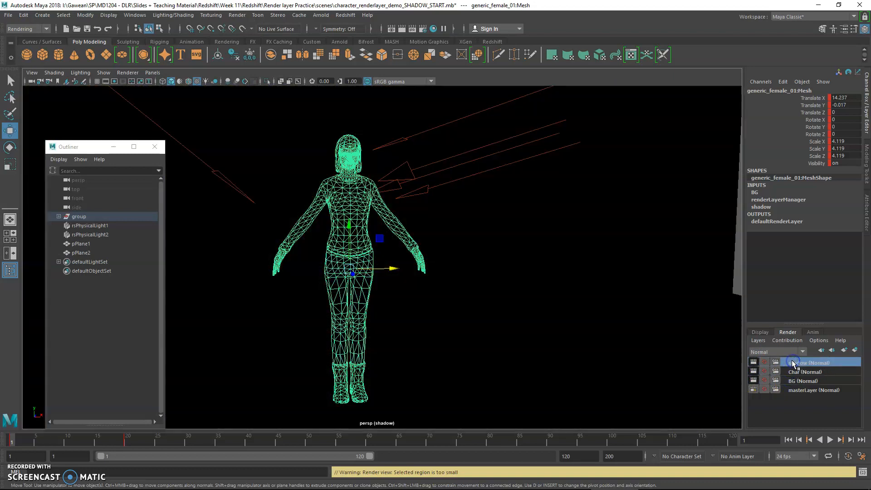
Step: Review the shadow layer's render settings, covering the file name prefix tokens, animation frame range, renderable camera and resolution
click(423, 28)
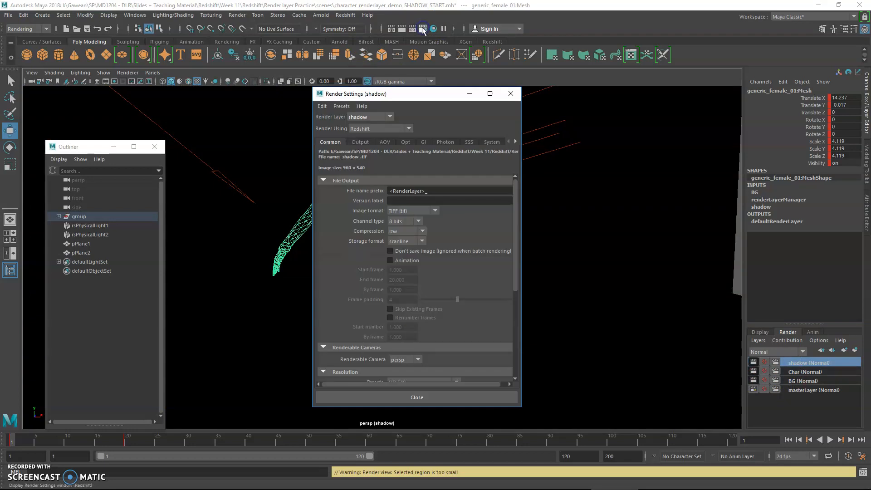
click(401, 261)
click(401, 261)
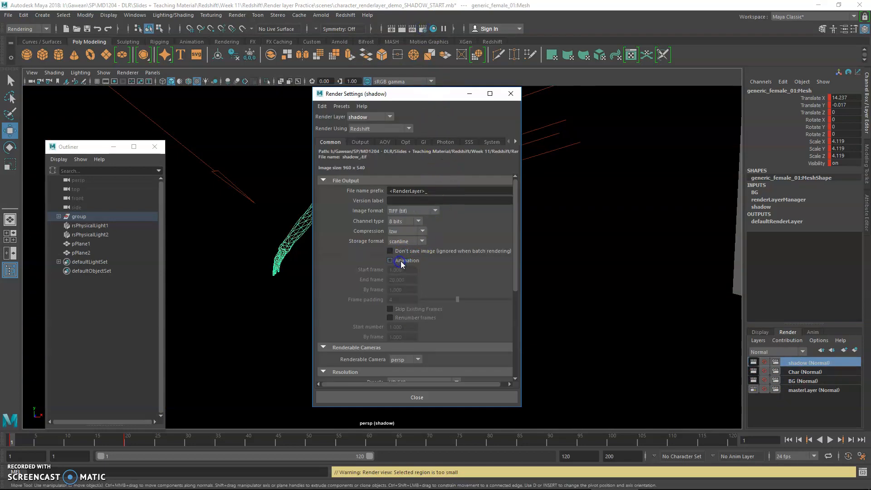
right_click(434, 192)
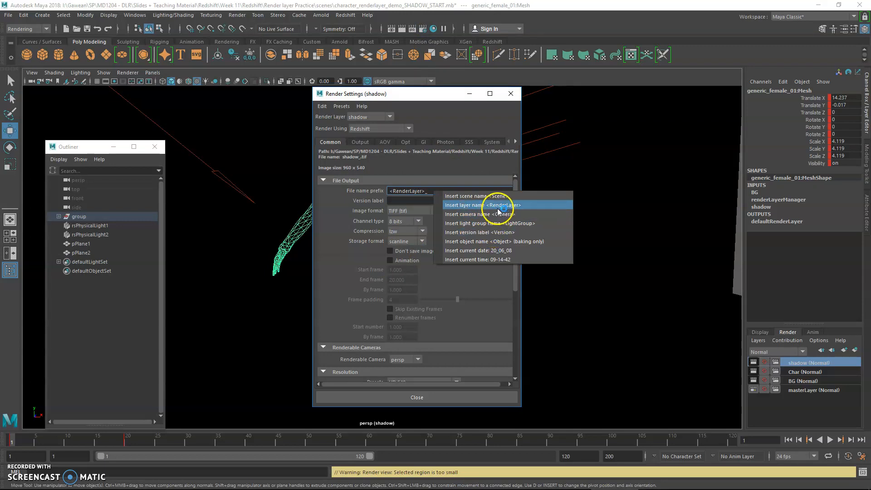
click(433, 165)
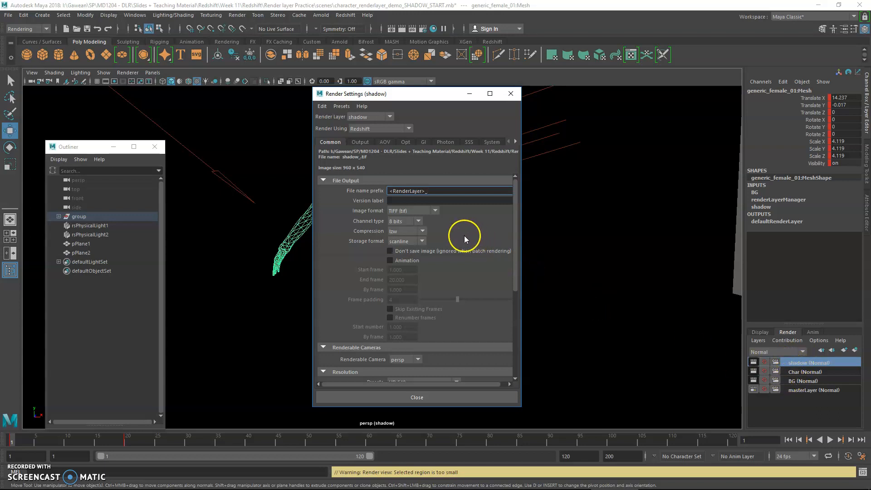
scroll(454, 244, down, 3)
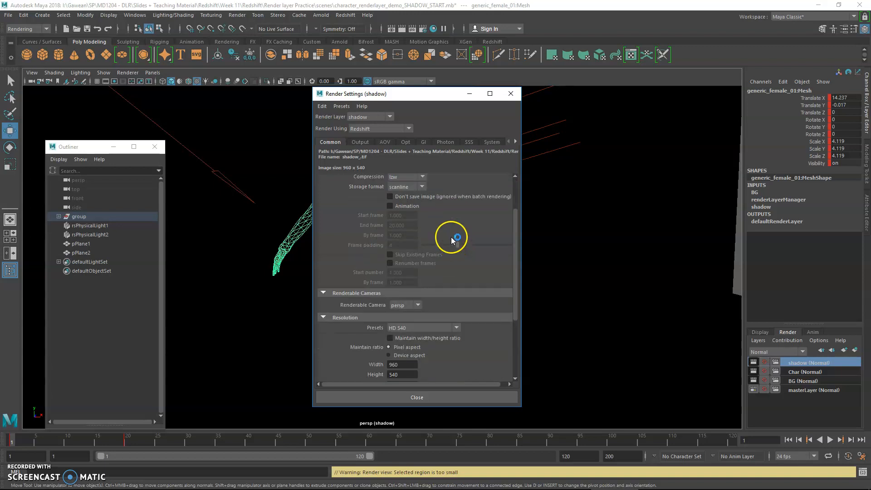
scroll(450, 233, up, 3)
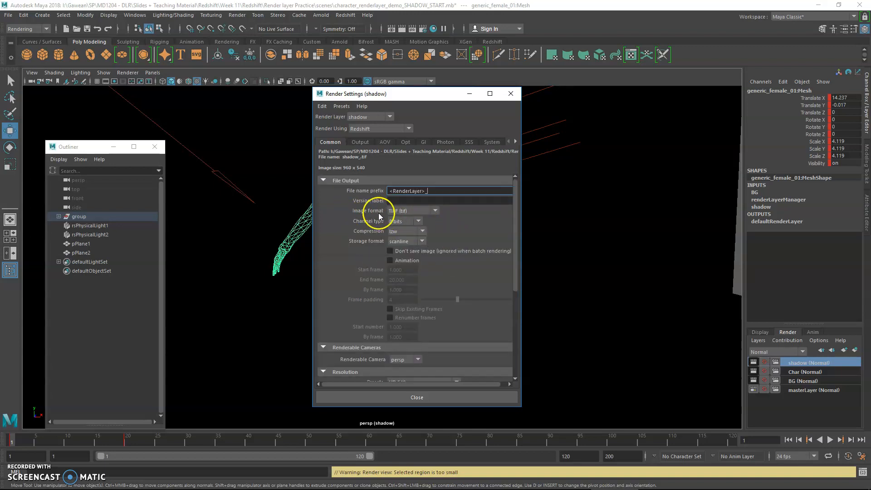
scroll(450, 236, down, 8)
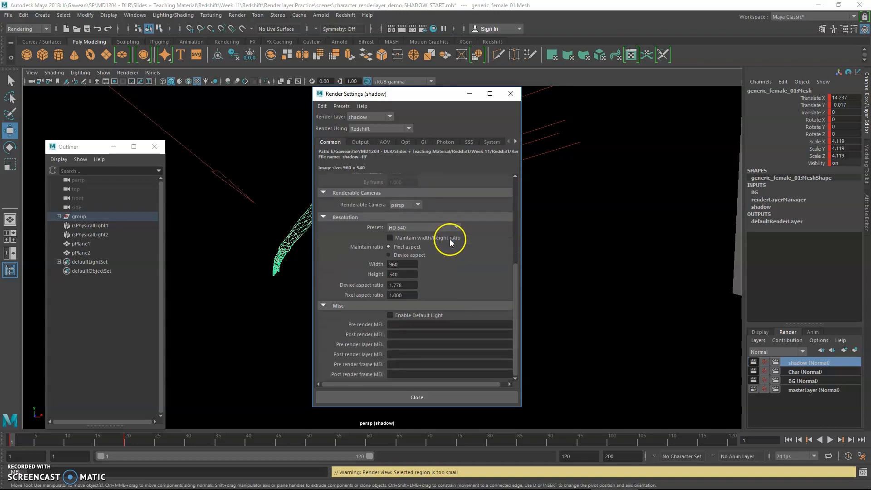
scroll(451, 258, up, 6)
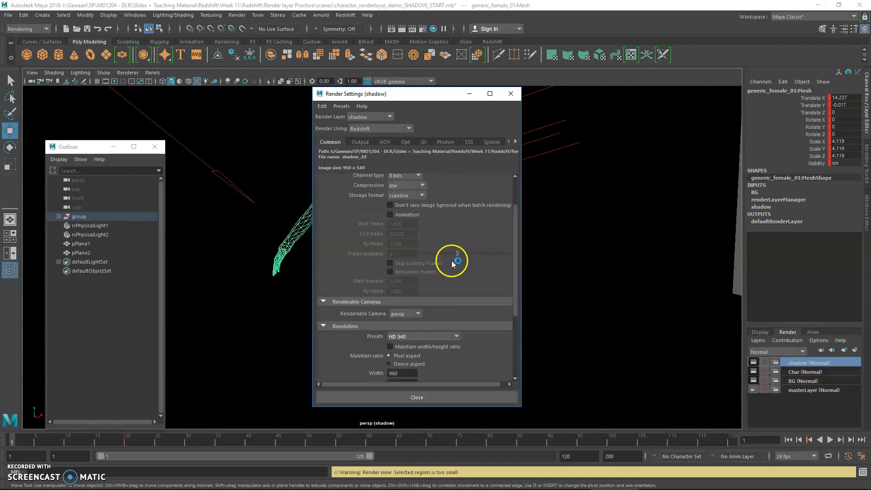
click(449, 396)
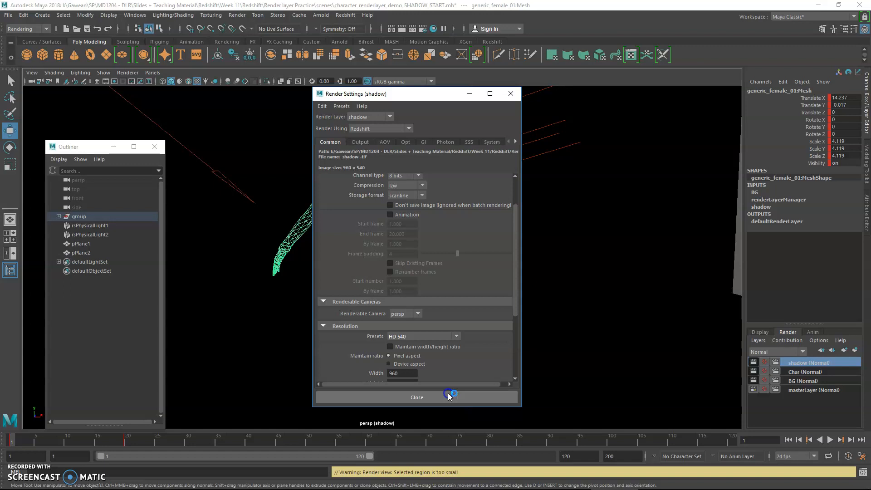
Step: Render the BG, Char and shadow layers to disk and check the output files in the project's images folder
click(235, 15)
click(274, 151)
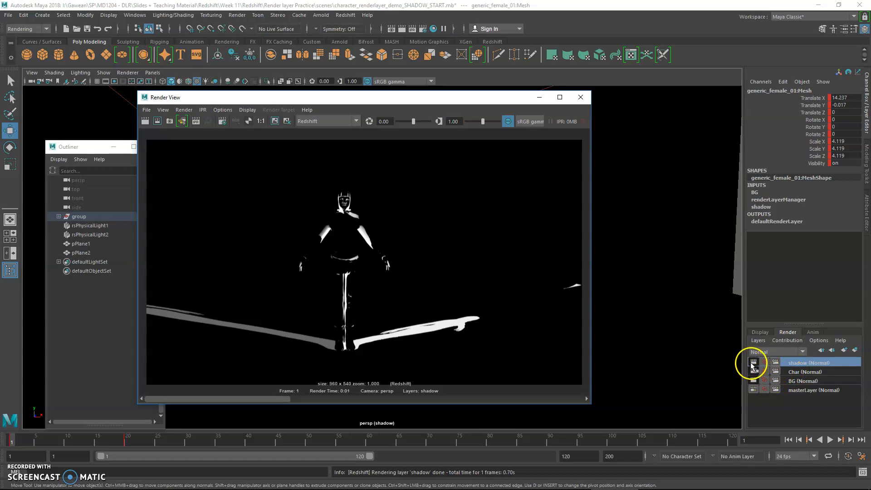
mouse_move(502, 478)
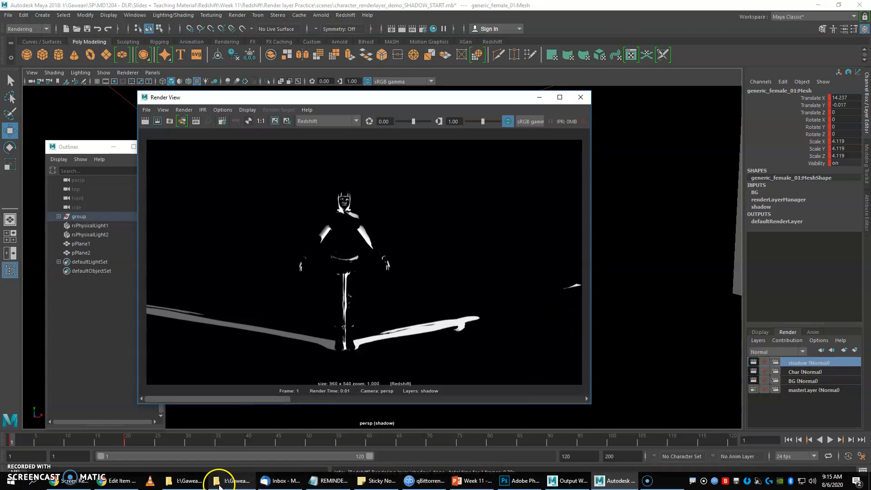
click(187, 484)
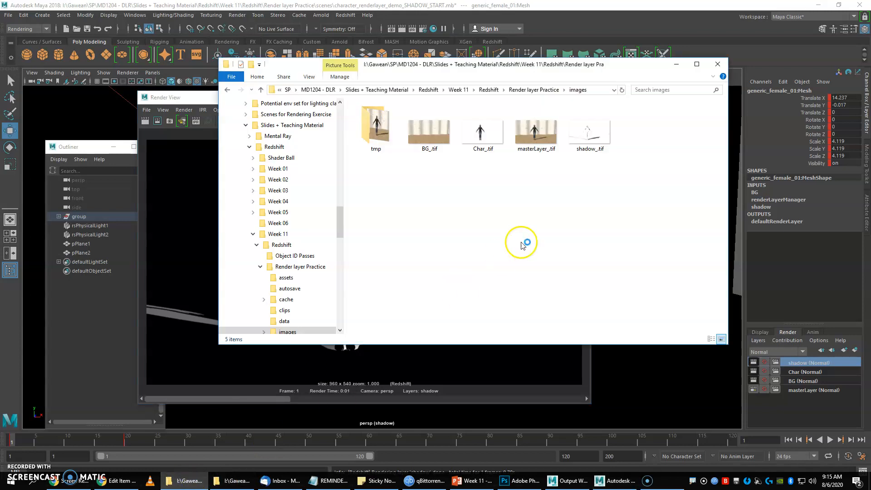
drag(641, 173, 402, 139)
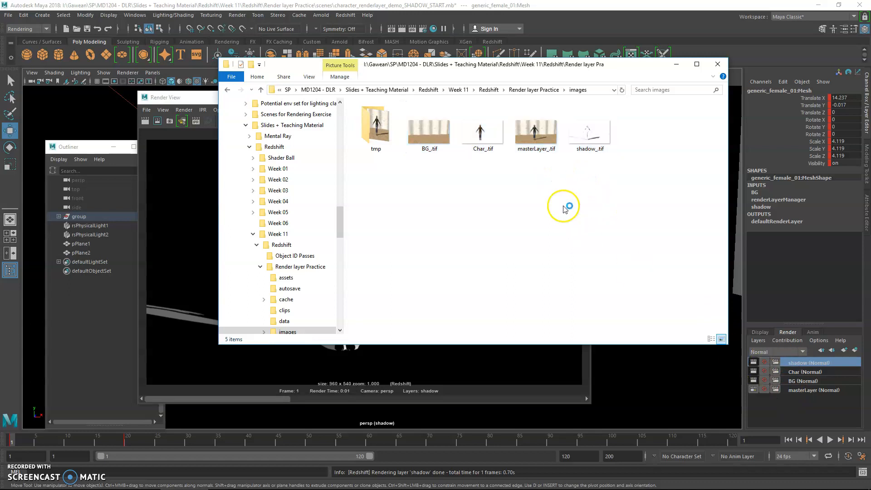
click(536, 143)
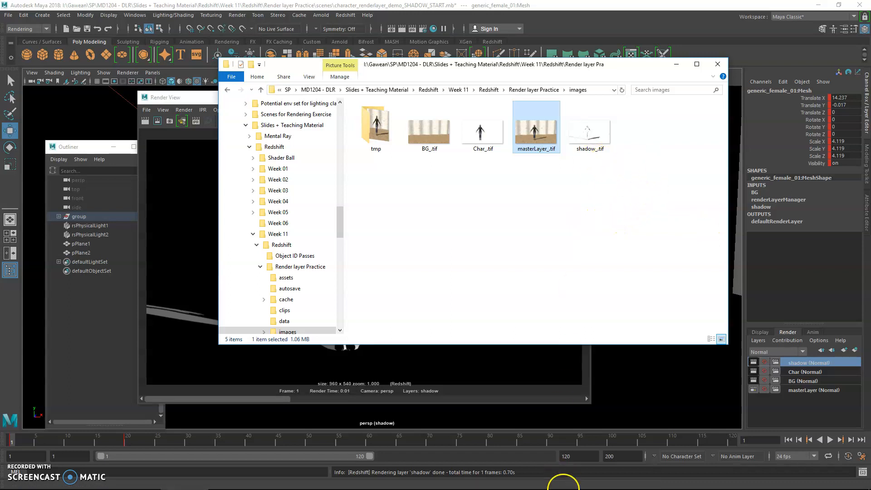
Step: Switch to Photoshop and load BG_.tif, Char_.tif, masterLayer_.tif and shadow_.tif from the images folder into one layer stack
click(518, 483)
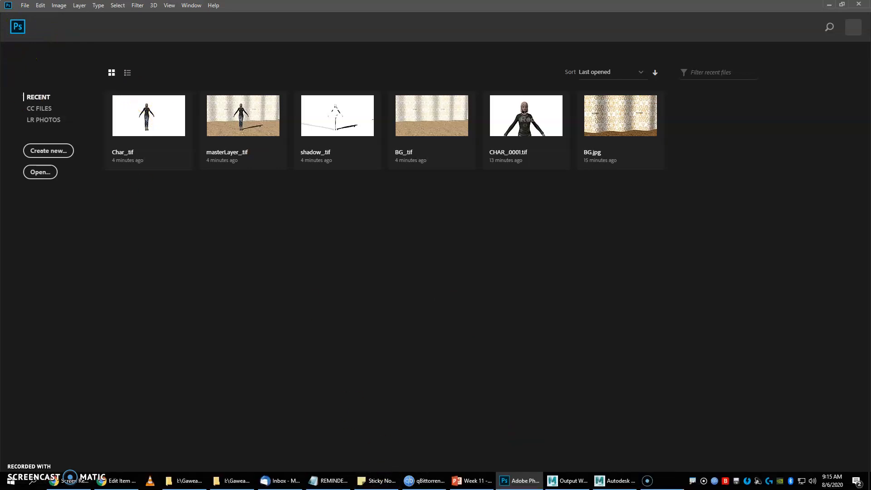
click(25, 5)
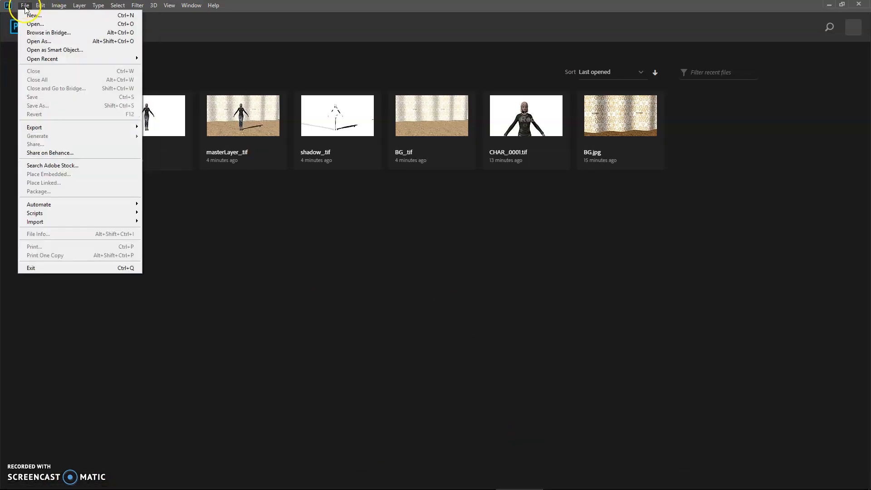
mouse_move(113, 215)
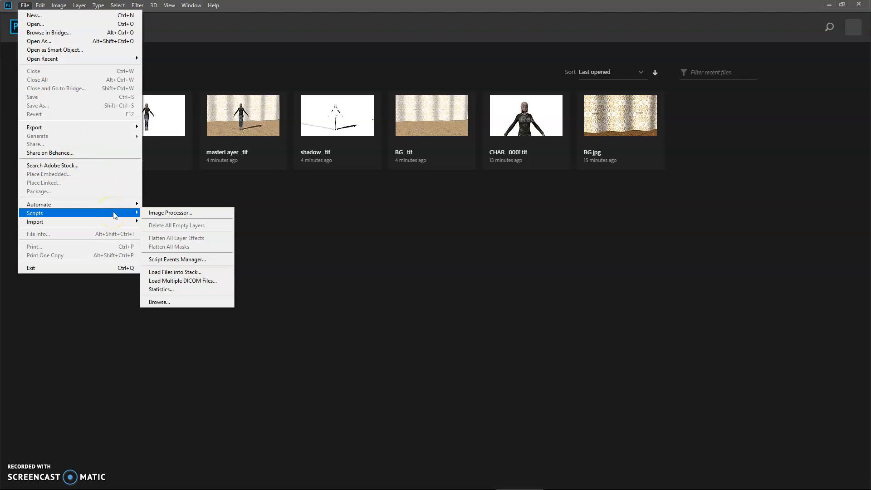
click(162, 274)
click(474, 222)
drag(486, 164, 361, 193)
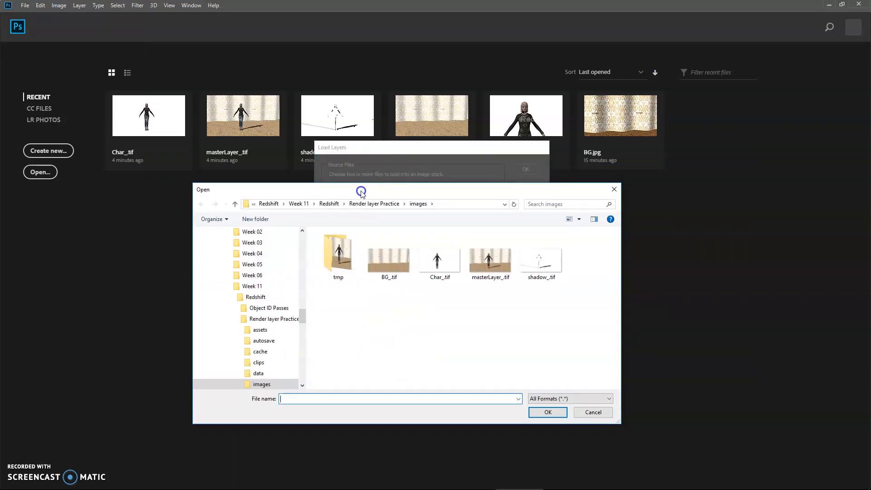
click(389, 276)
shift+click(534, 276)
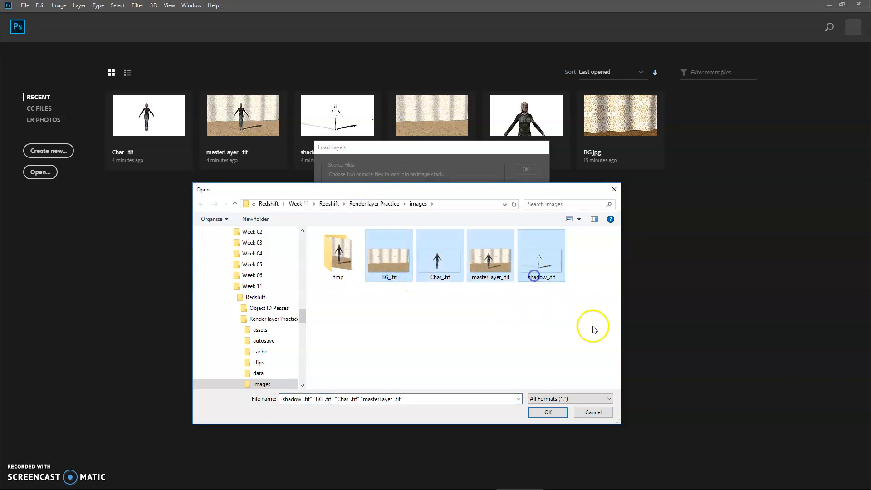
click(551, 412)
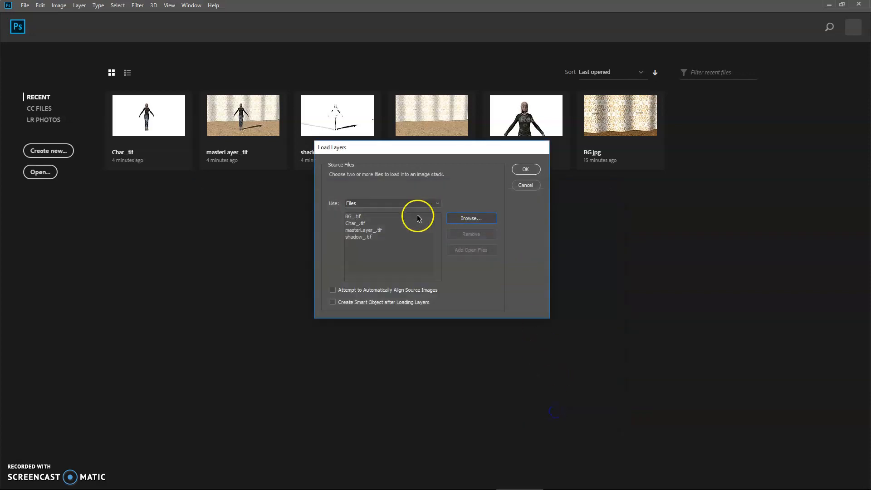
click(525, 170)
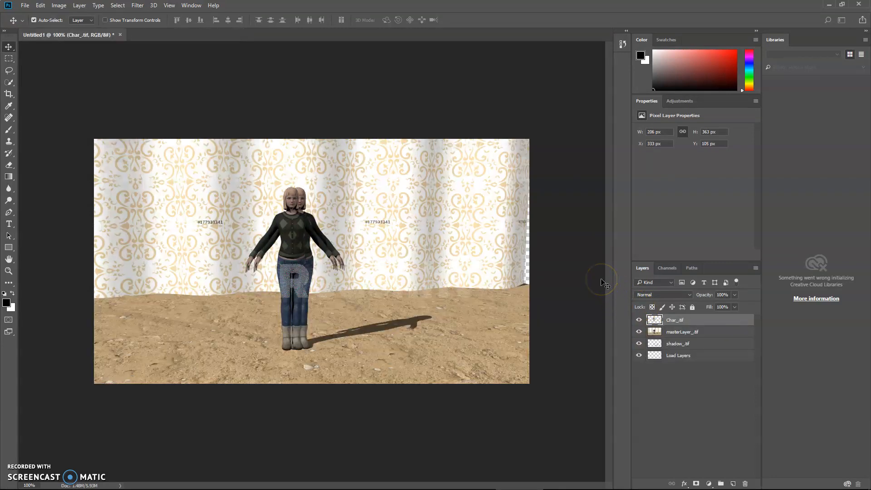
Step: Order the stack with masterLayer_.tif on top and BG_.tif at the bottom, and toggle masterLayer_.tif to compare
click(663, 327)
drag(672, 343, 677, 366)
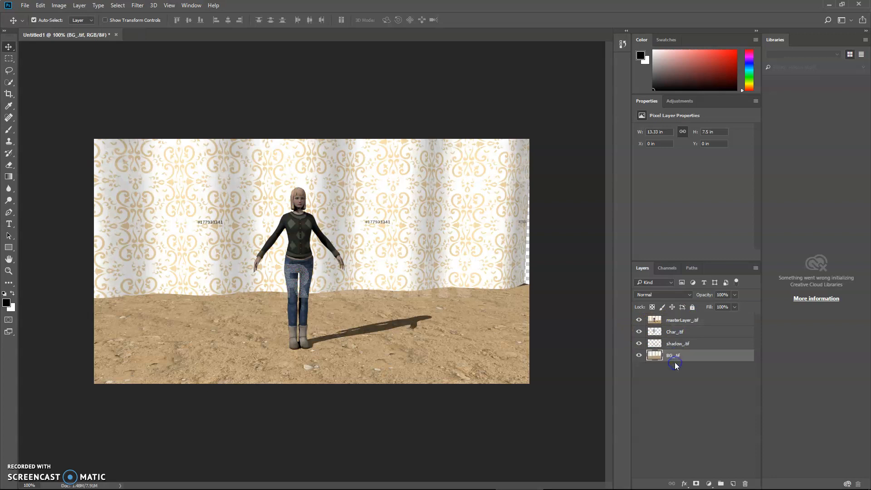
click(640, 320)
click(640, 320)
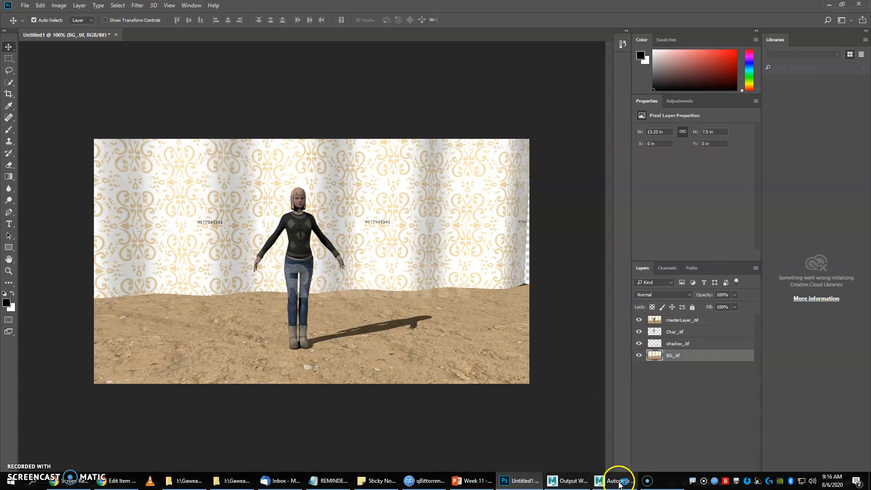
Step: Return to the images folder and delete masterLayer_.tif, BG_.tif, Char_.tif and shadow_.tif, keeping the tmp folder
click(619, 486)
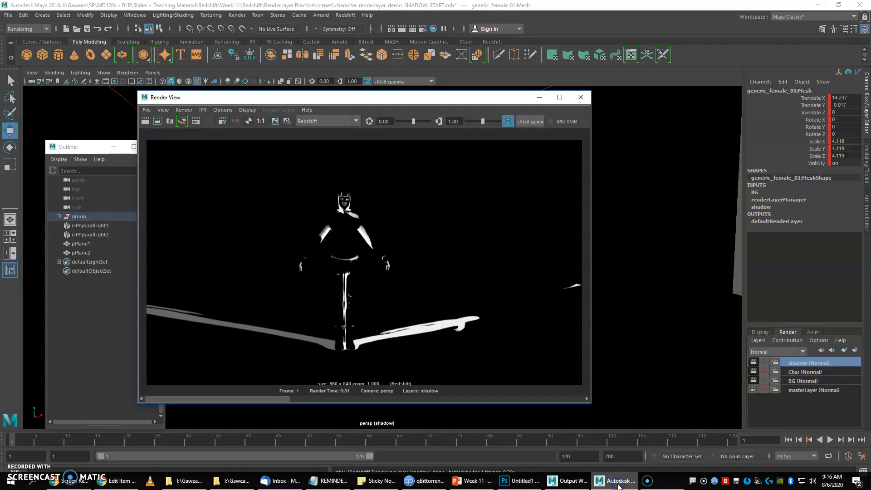
click(196, 485)
click(236, 481)
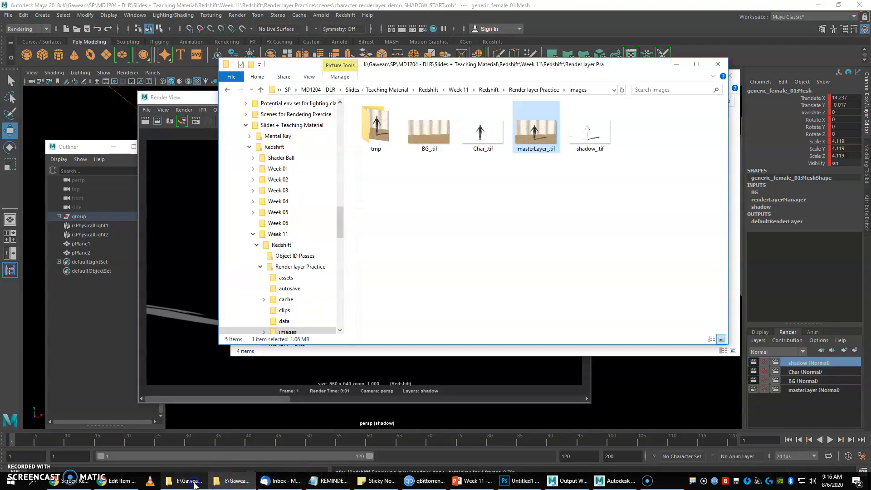
double_click(527, 152)
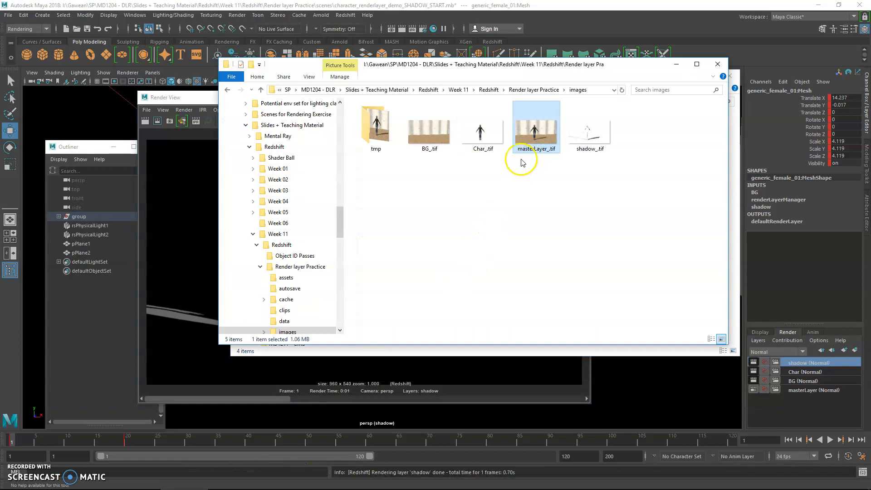
key(Delete)
drag(598, 157, 441, 131)
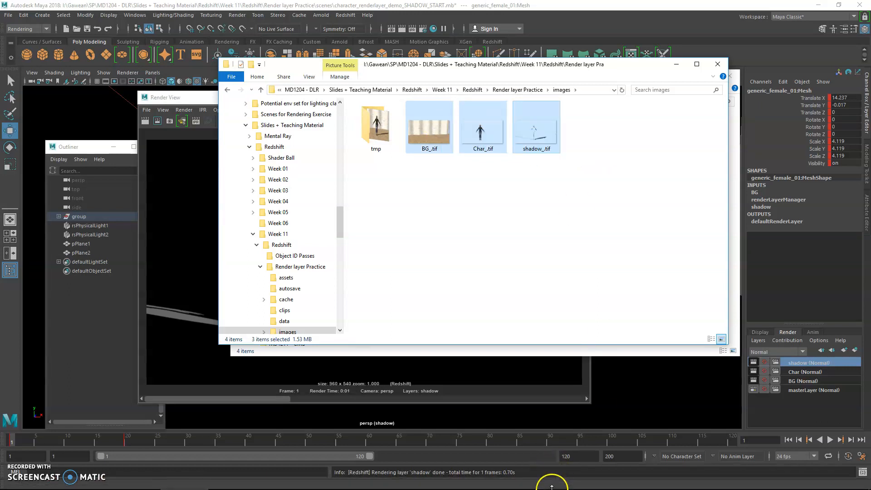
key(Delete)
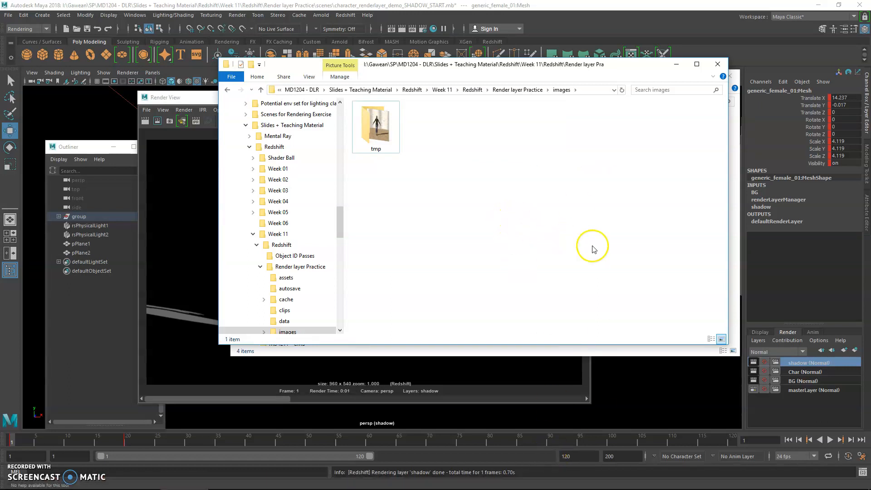
Step: Make masterLayer renderable in Maya and render all four layers to disk again
click(750, 390)
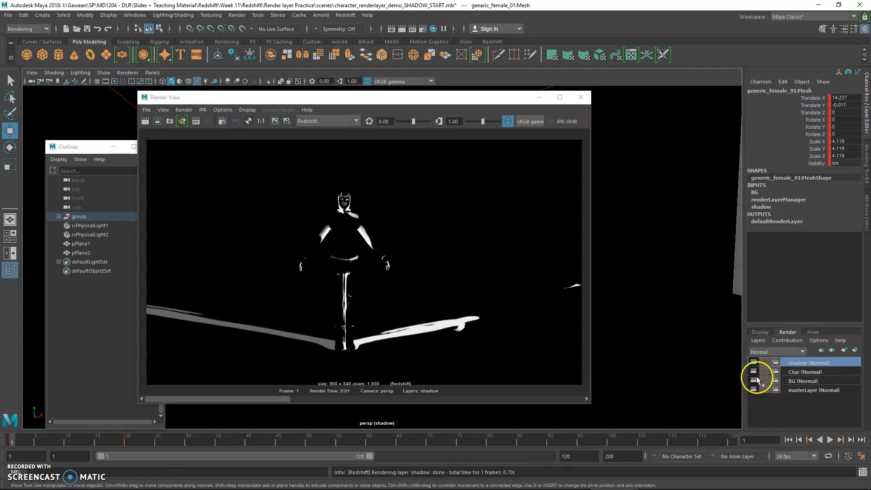
click(185, 482)
click(249, 28)
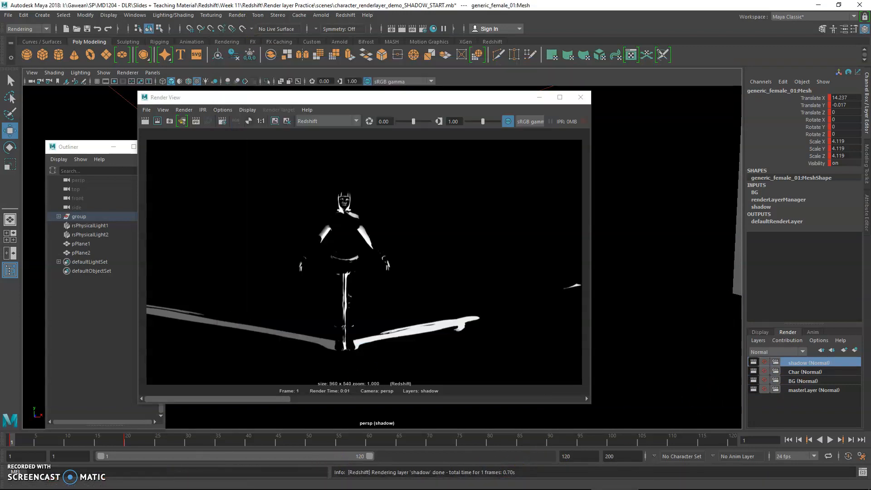
click(234, 15)
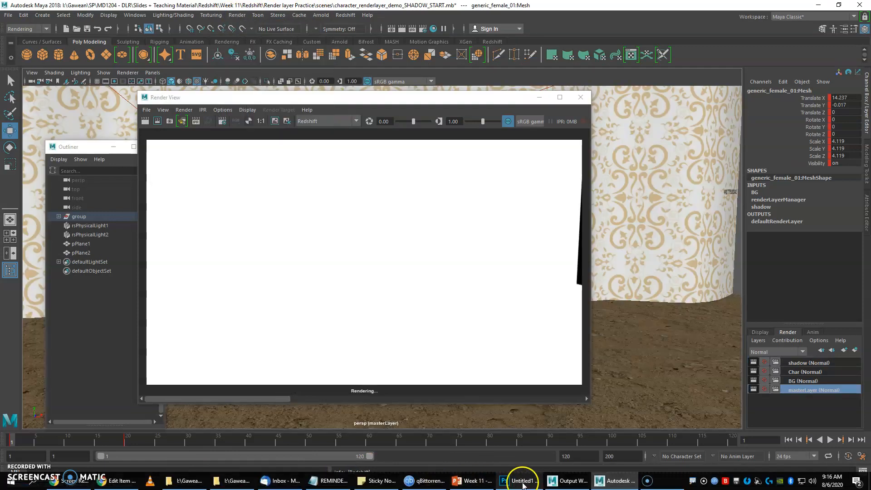
Step: Switch to Photoshop and close the untitled layer stack without saving it
click(523, 485)
click(116, 35)
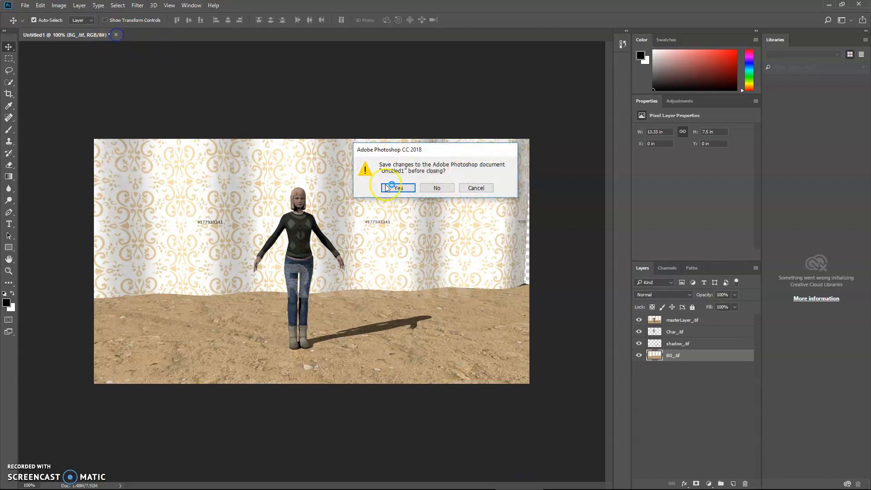
click(427, 188)
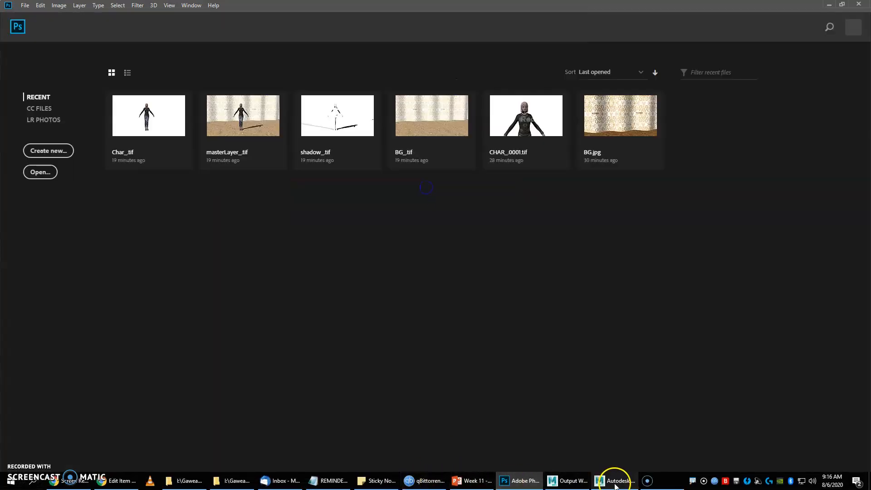
Step: Check the newly rendered images in the images folder and load all four TIFF files into a Photoshop layer stack
click(615, 485)
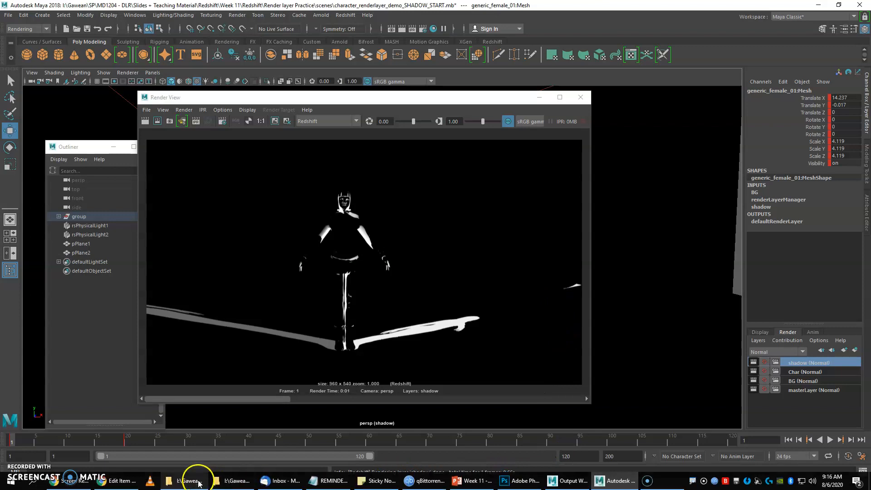
click(198, 484)
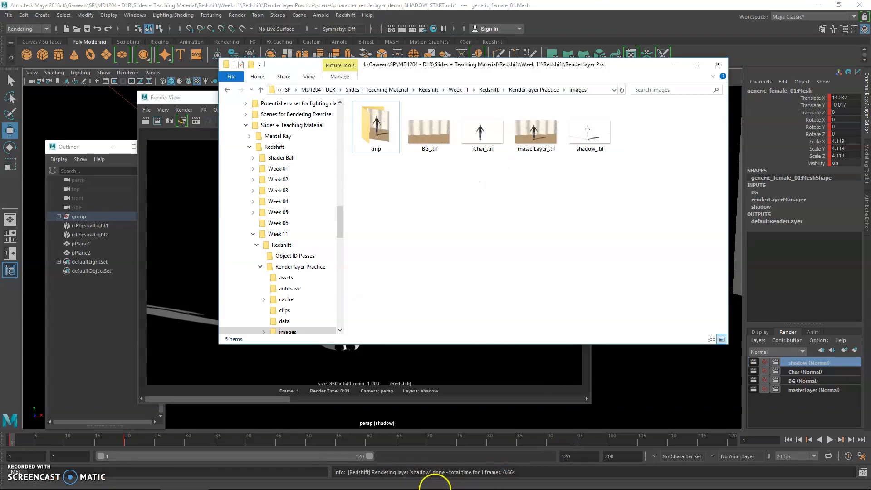
click(503, 483)
click(23, 5)
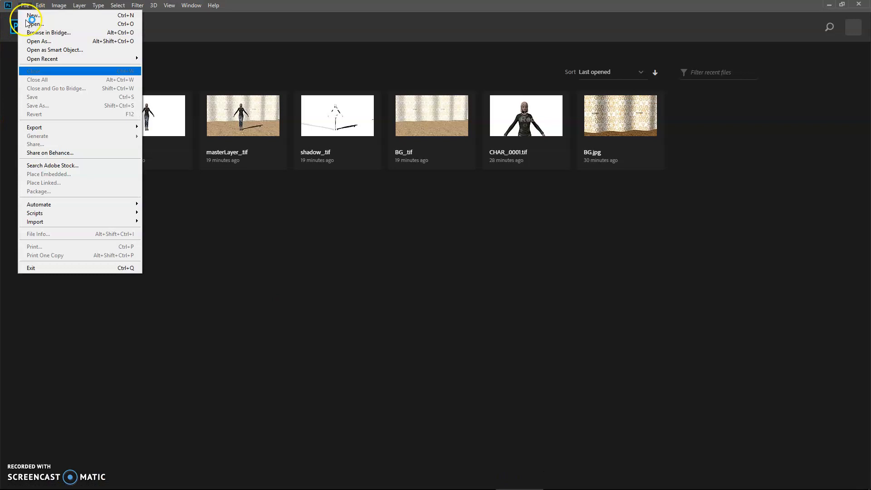
click(84, 213)
click(195, 271)
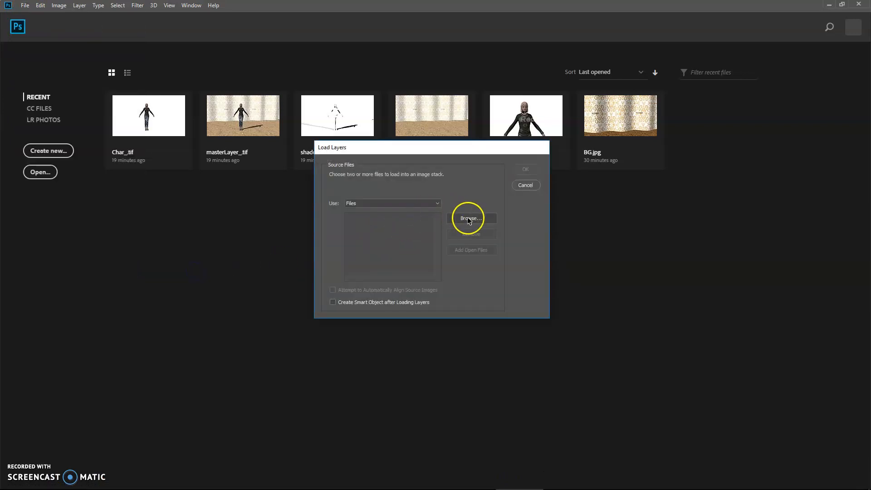
click(468, 218)
click(389, 256)
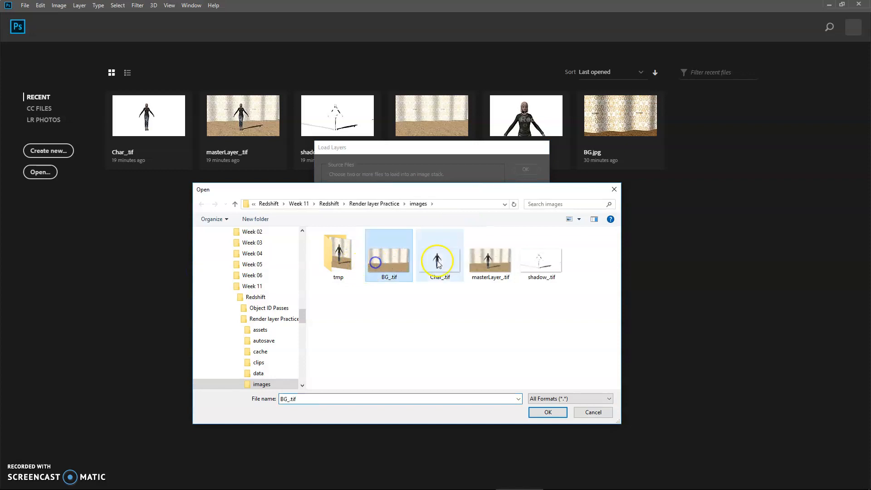
shift+click(557, 270)
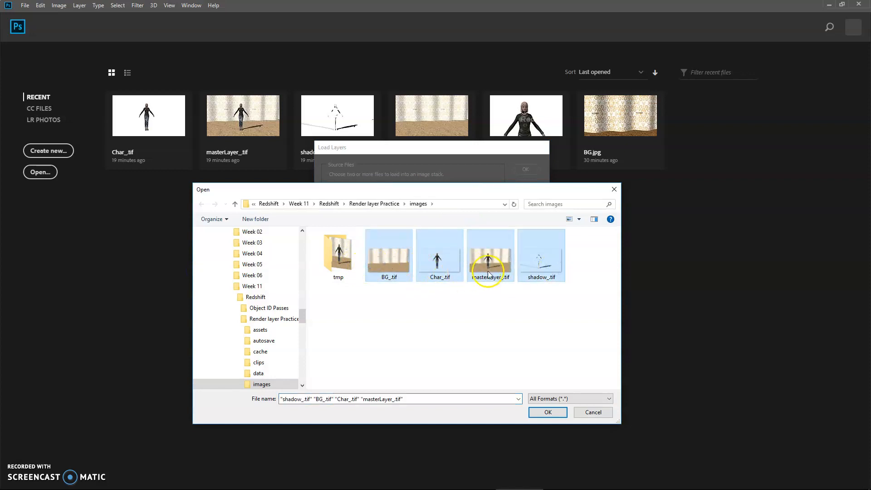
click(556, 413)
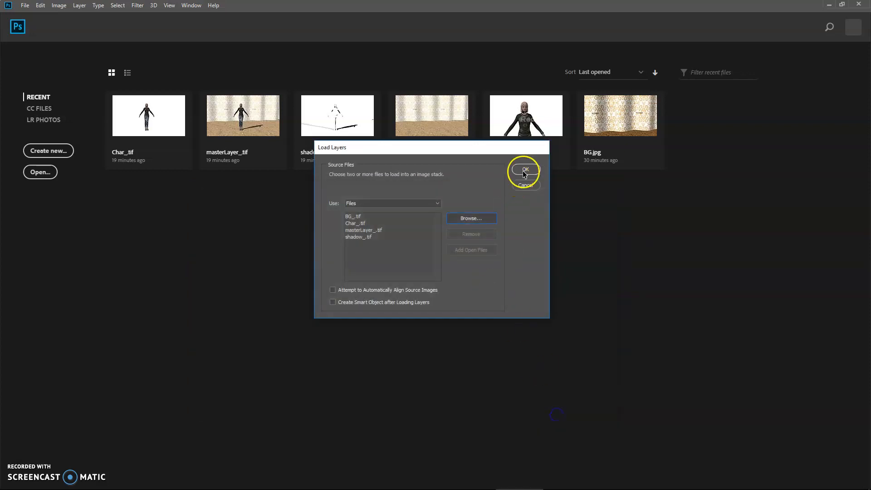
click(524, 171)
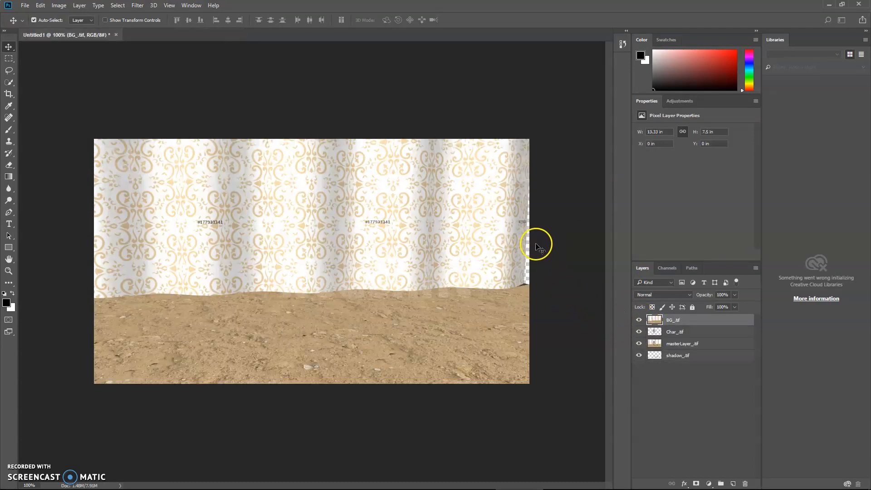
Step: Move the masterLayer_.tif layer to the top of the stack and the BG_.tif layer to the bottom
click(683, 343)
key(ctrl+shift+bracketright)
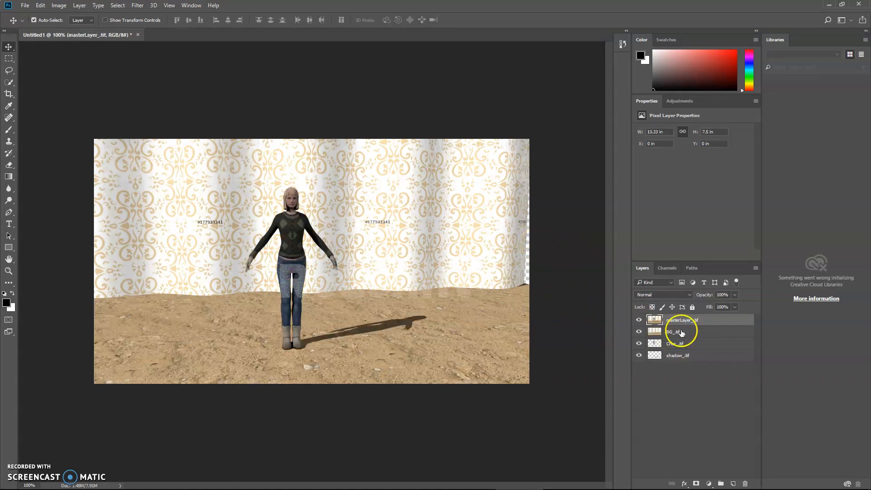
click(683, 332)
key(ctrl+shift+bracketleft)
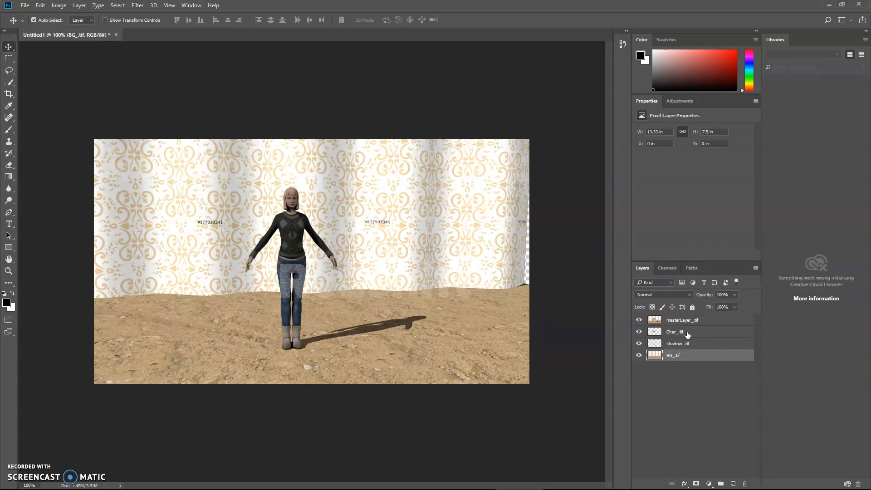
Step: Toggle the masterLayer_.tif layer to compare it with the composite, leave it hidden, and inspect the character and shadow at 200%
click(639, 320)
click(639, 321)
click(639, 320)
click(638, 320)
click(639, 321)
ctrl+click(399, 302)
drag(399, 302, 414, 285)
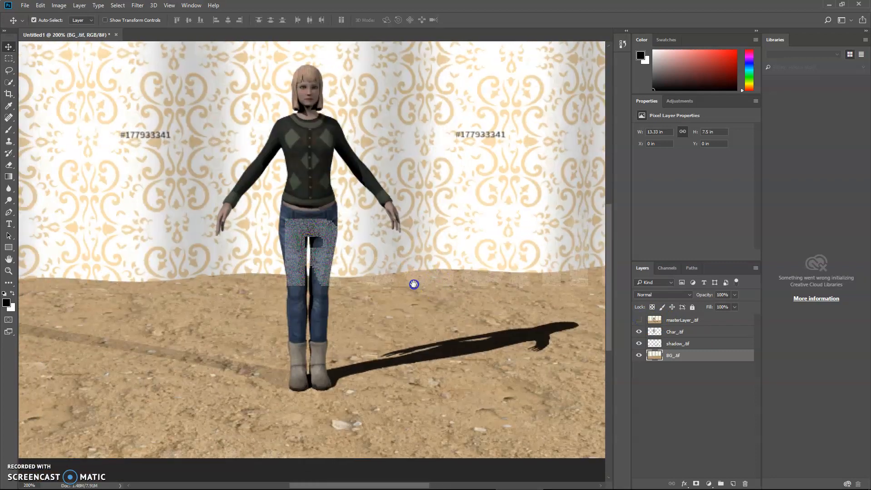
Step: Hide and show the Char_.tif, shadow_.tif and BG_.tif layers one by one to check what each contributes to the composite
key(ctrl+z)
alt+click(413, 284)
drag(674, 334, 673, 358)
click(639, 332)
click(639, 332)
click(669, 343)
click(639, 343)
click(638, 344)
click(689, 356)
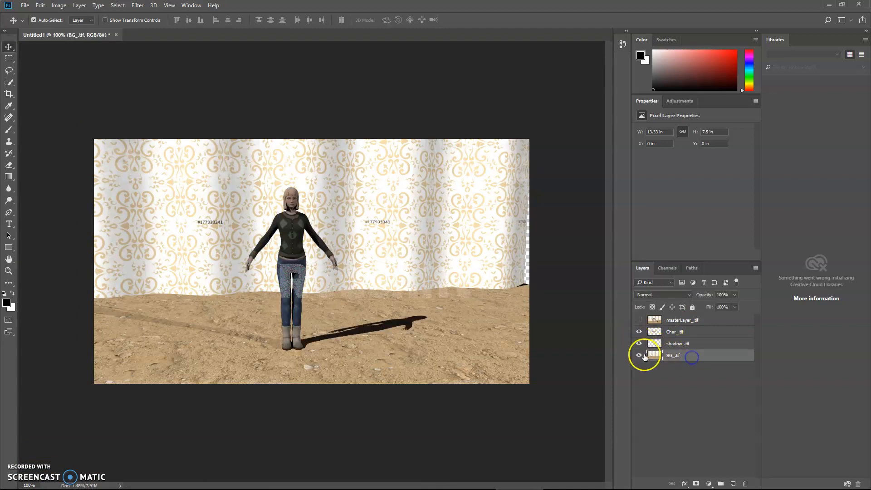
click(639, 356)
click(638, 355)
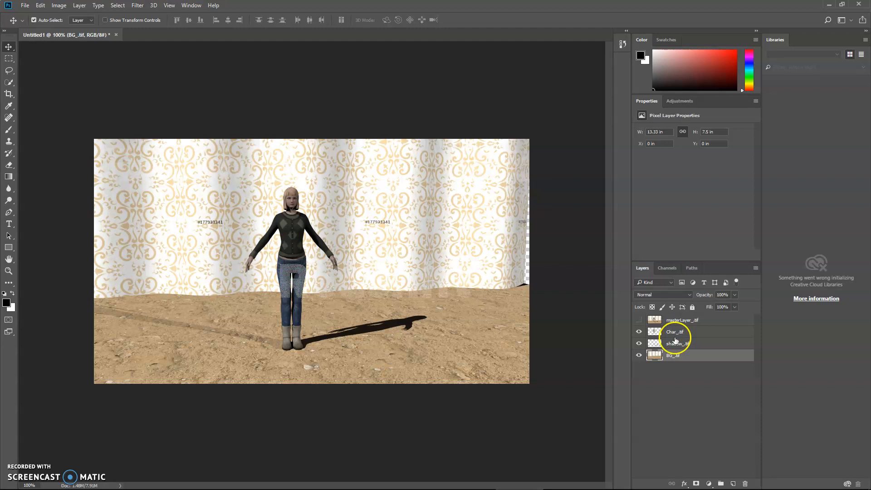
Step: Show the masterLayer_.tif layer, examine its character shadow at 200%, and hide the layer again
click(639, 321)
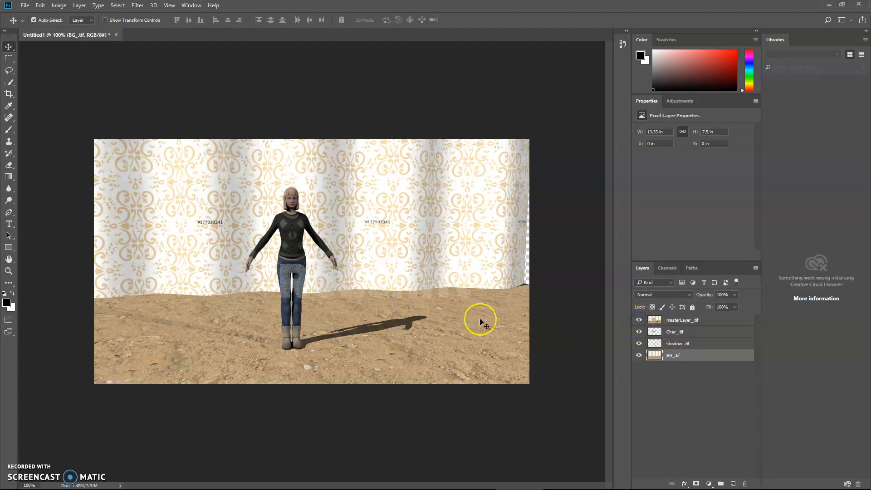
ctrl+click(401, 301)
drag(290, 323, 375, 318)
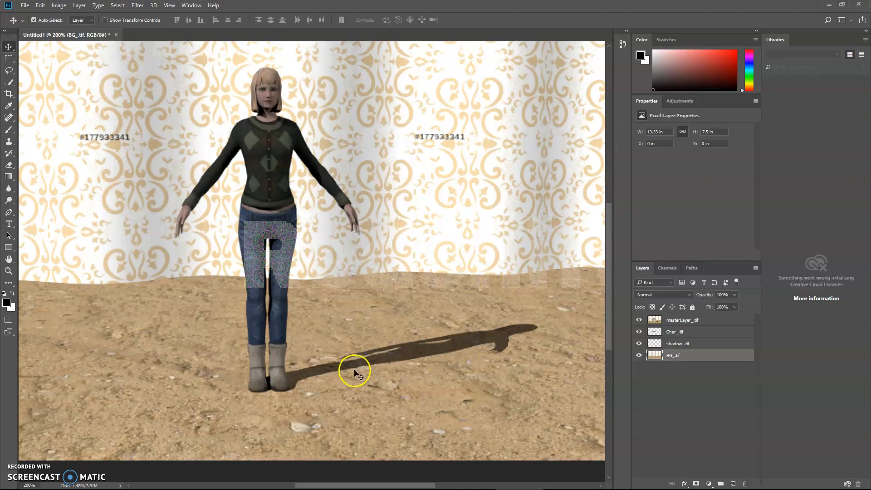
click(639, 320)
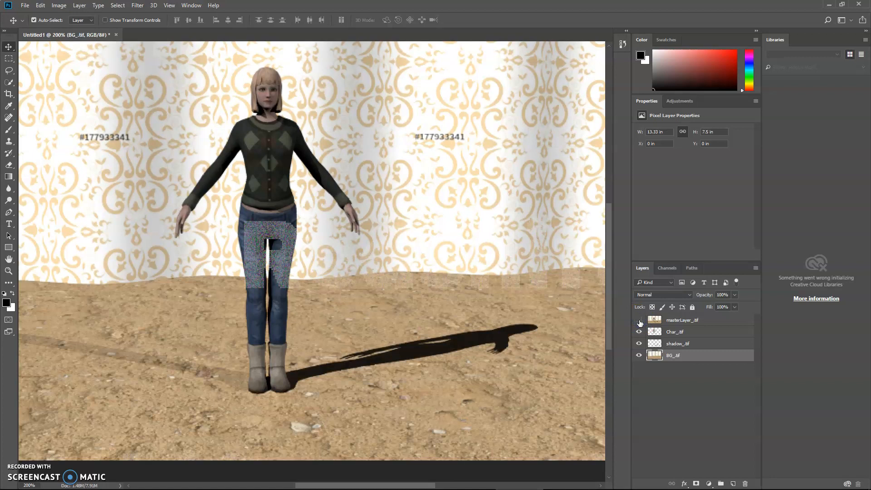
Step: Compare the shadow_.tif layer with the master render and lower its opacity to 60%
click(677, 344)
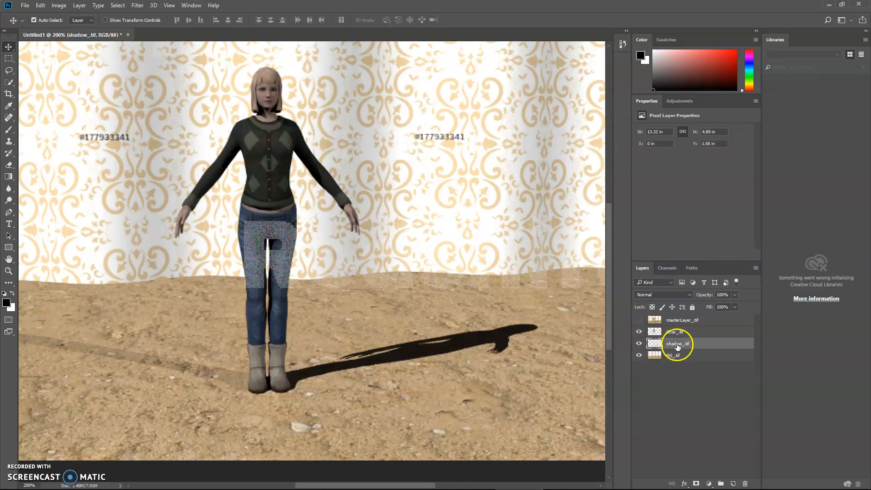
click(639, 320)
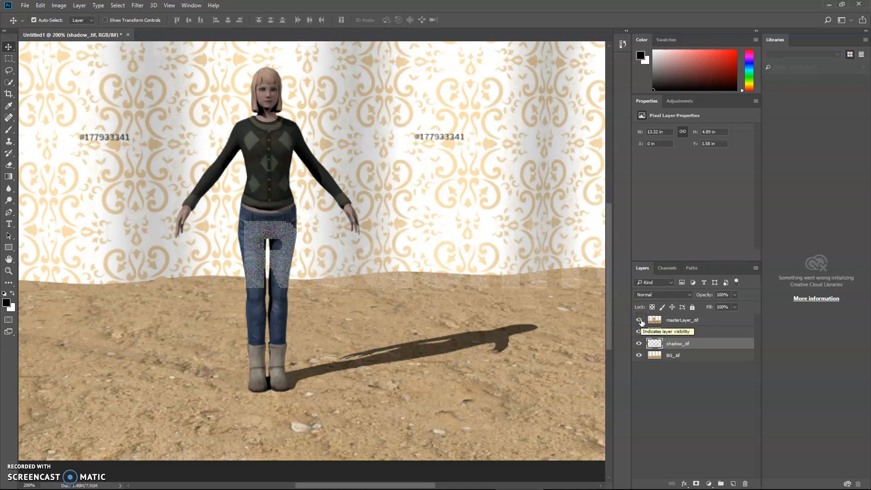
click(640, 321)
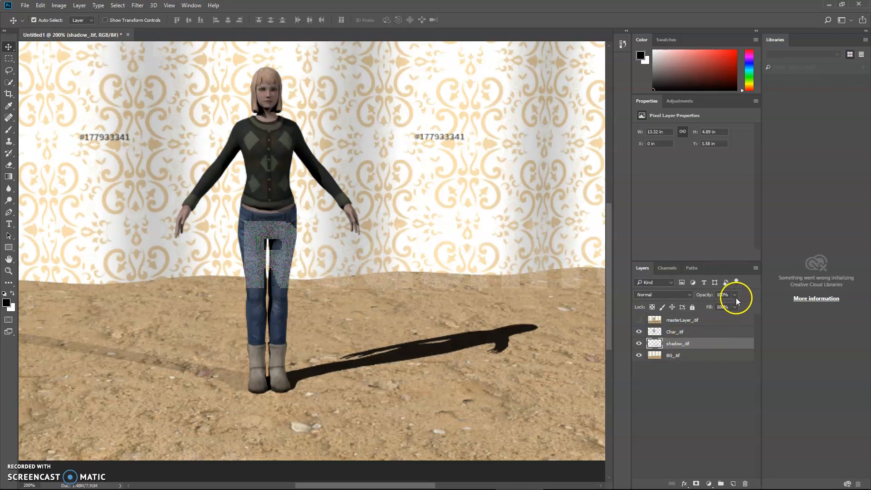
mouse_move(728, 304)
mouse_down()
mouse_move(709, 309)
mouse_move(739, 308)
mouse_move(714, 310)
mouse_up()
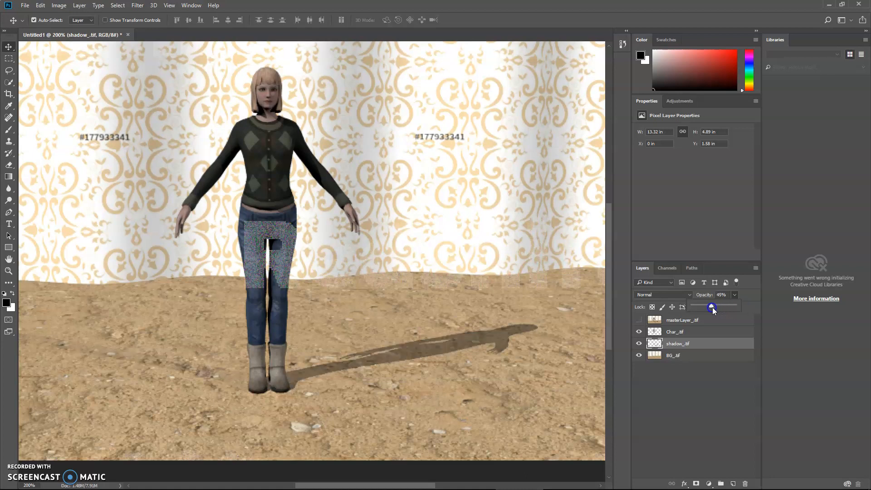
click(717, 307)
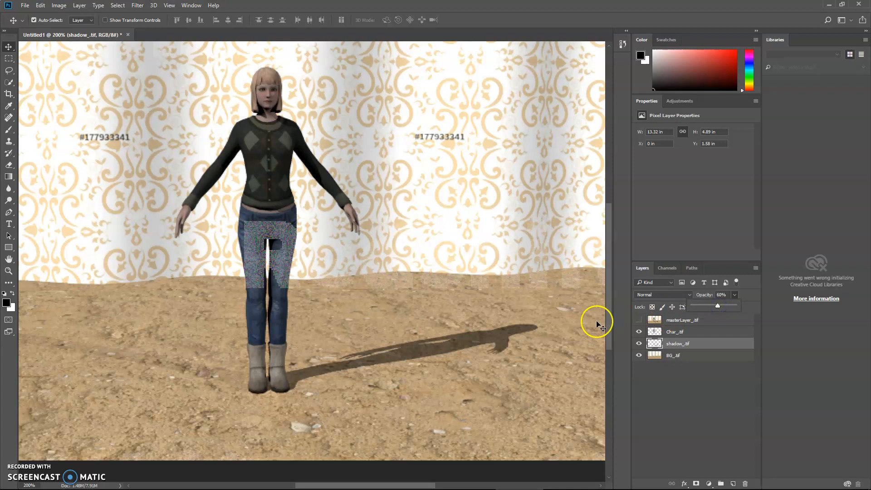
Step: Toggle the masterLayer_.tif layer repeatedly at 200% to compare its shadow with the softened composite shadow
click(647, 319)
click(640, 320)
click(639, 319)
click(639, 319)
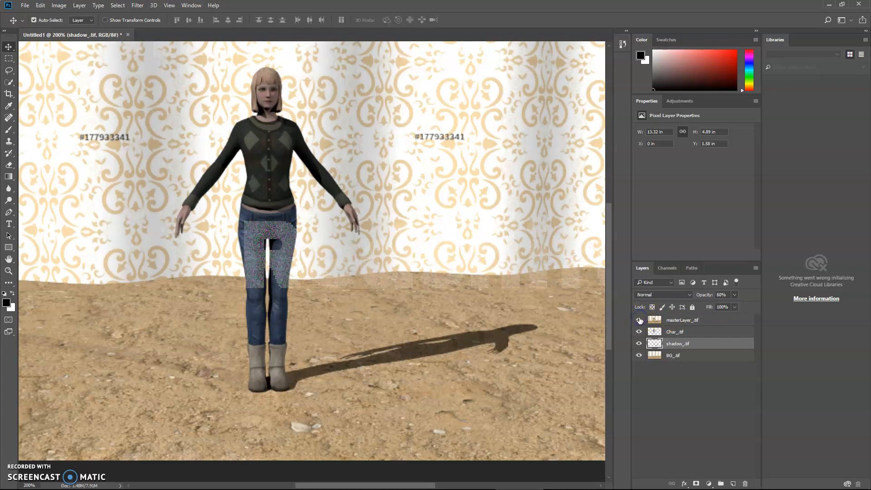
click(639, 320)
click(640, 320)
click(640, 320)
click(640, 320)
click(640, 321)
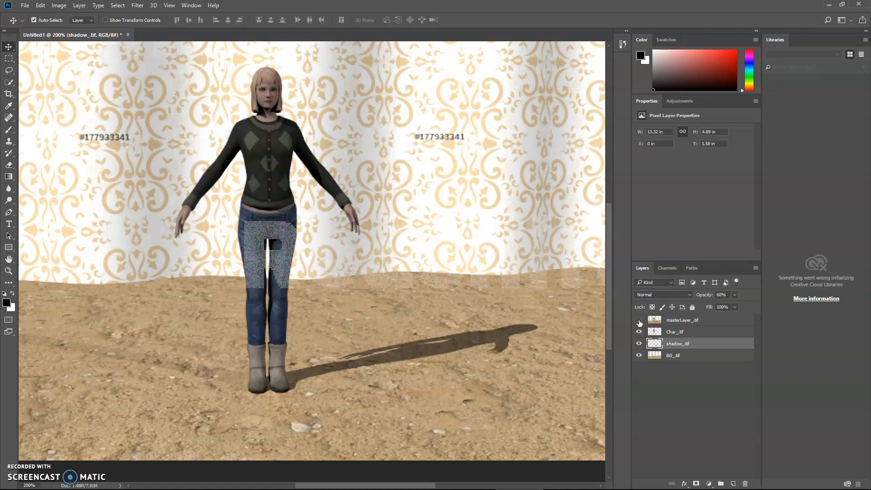
click(639, 321)
Step: Compare the whole composite with the masterLayer_.tif layer at 100%, leaving the master layer selected but hidden
ctrl+alt+click(328, 286)
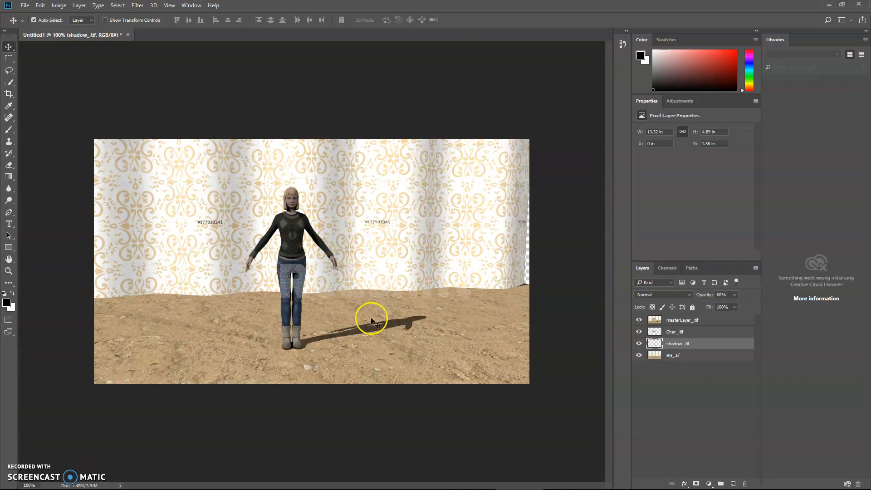
click(690, 321)
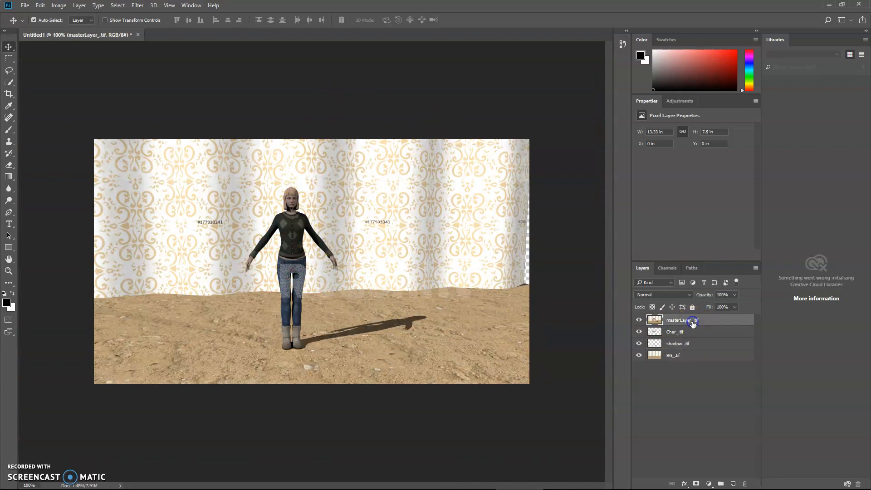
click(639, 321)
click(639, 320)
click(639, 322)
click(639, 321)
click(639, 322)
ctrl+click(481, 312)
alt+click(328, 298)
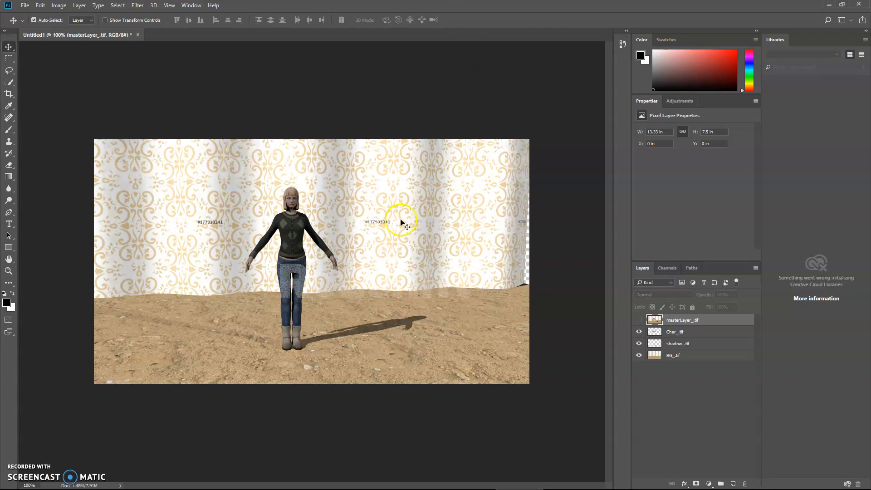
ctrl+click(389, 257)
drag(368, 260, 422, 254)
ctrl+alt+click(422, 255)
click(639, 320)
click(640, 321)
click(639, 320)
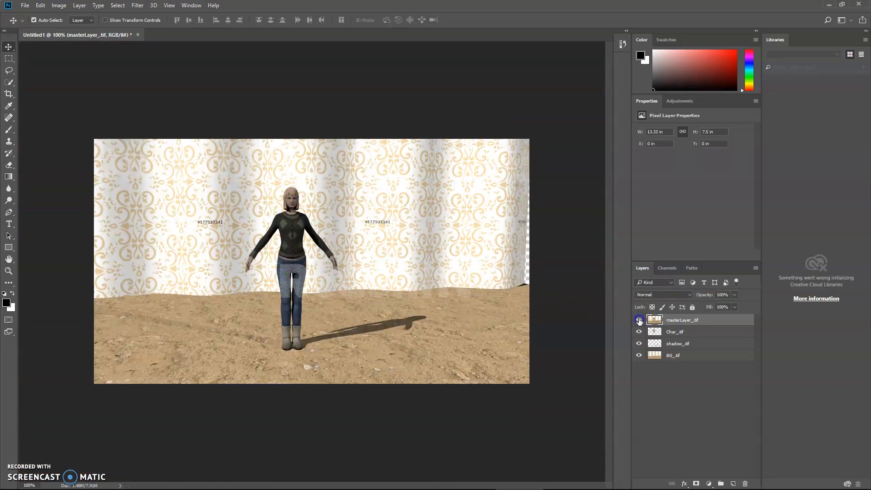
click(639, 321)
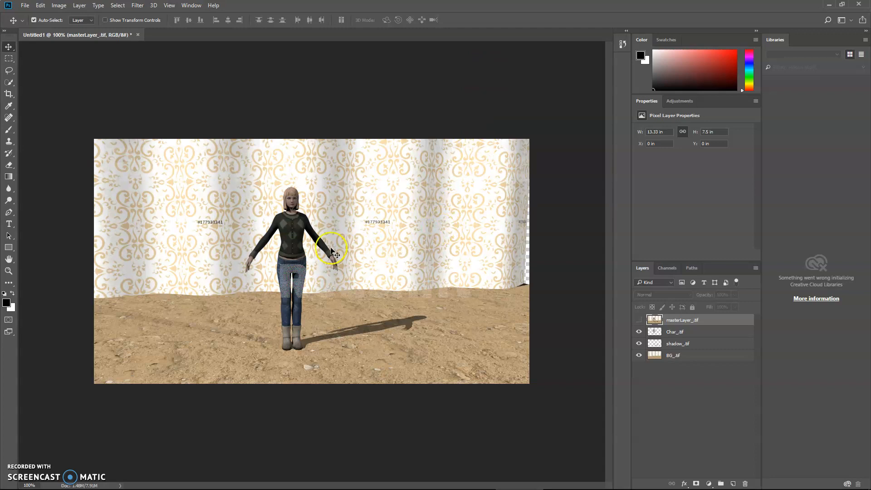
key(ctrl)
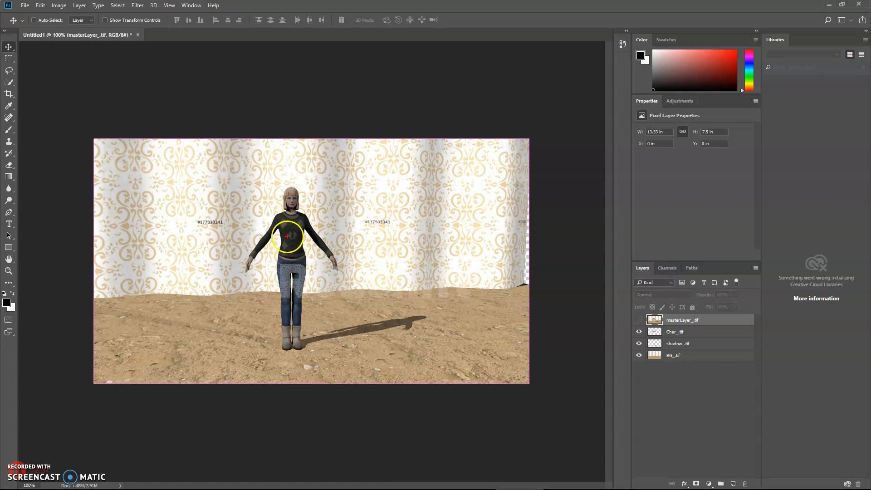
drag(422, 323, 381, 299)
drag(323, 380, 421, 373)
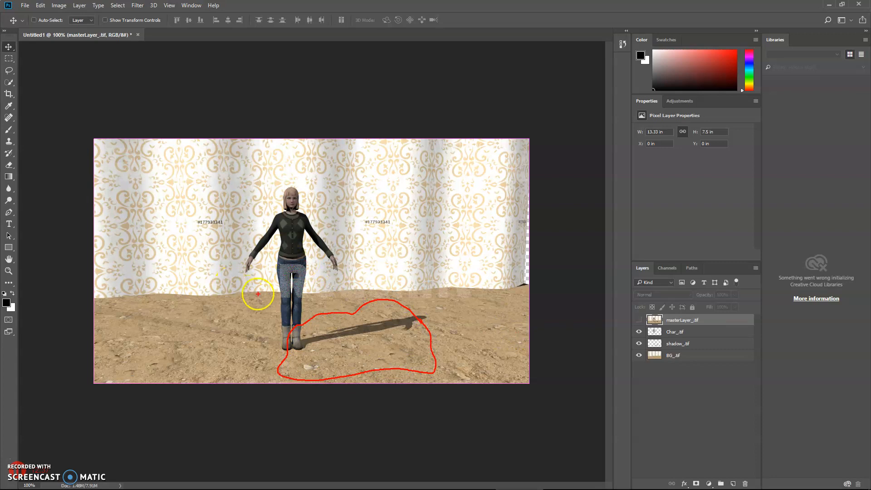
mouse_move(240, 284)
mouse_down()
mouse_move(305, 295)
mouse_move(334, 312)
mouse_up()
drag(395, 321, 436, 299)
mouse_move(492, 212)
mouse_down()
mouse_move(493, 246)
mouse_move(469, 258)
mouse_move(480, 326)
mouse_move(501, 287)
mouse_up()
drag(540, 312, 520, 285)
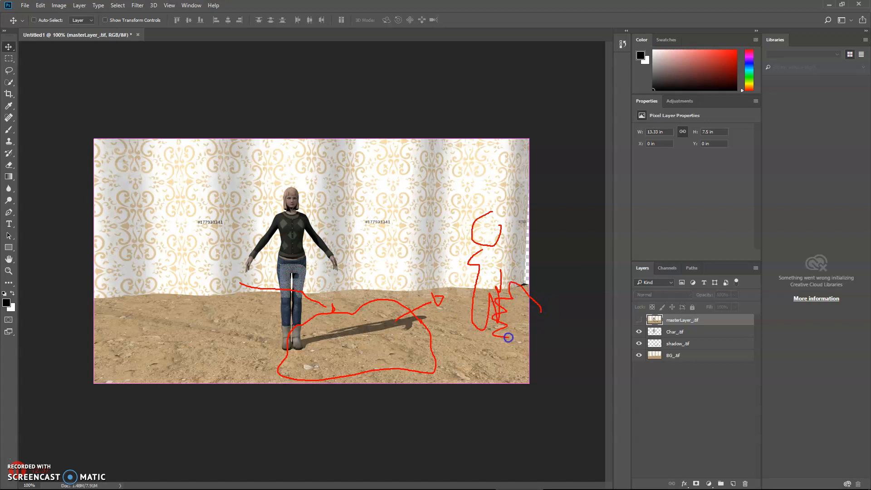
drag(494, 334, 482, 345)
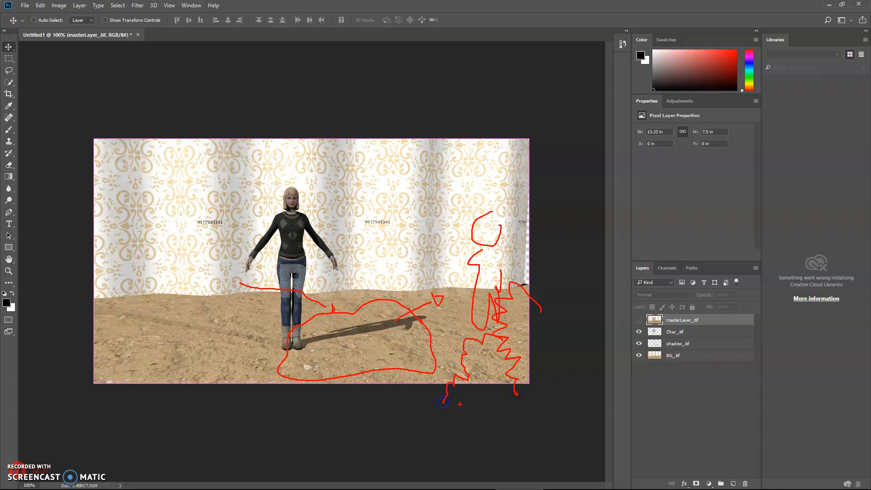
drag(425, 402, 553, 397)
drag(540, 278, 536, 390)
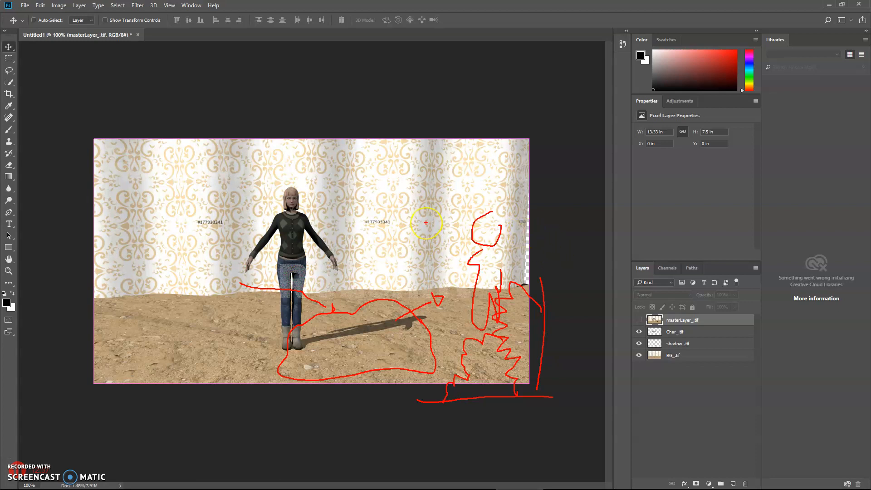
key(Escape)
Step: Switch to Maya, minimize the Render View and display the Render Stats attributes of the generic_female_01 mesh shape
mouse_move(447, 485)
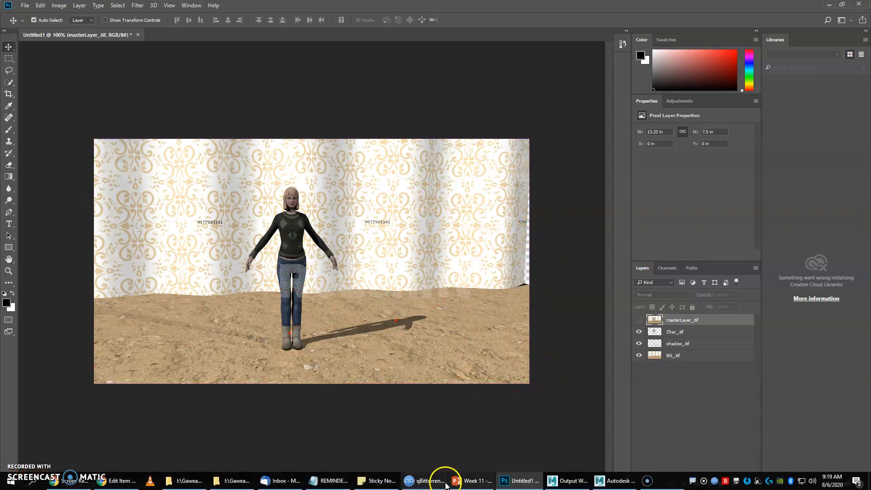
click(552, 482)
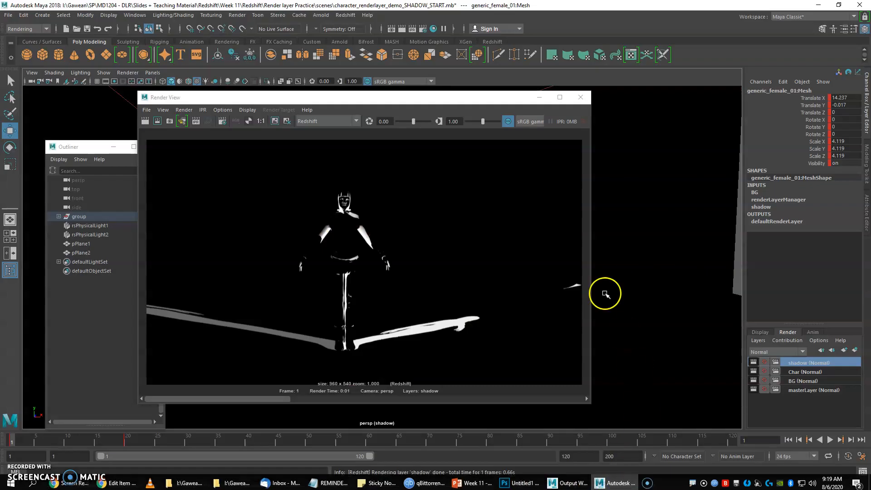
click(538, 96)
key(ctrl+a)
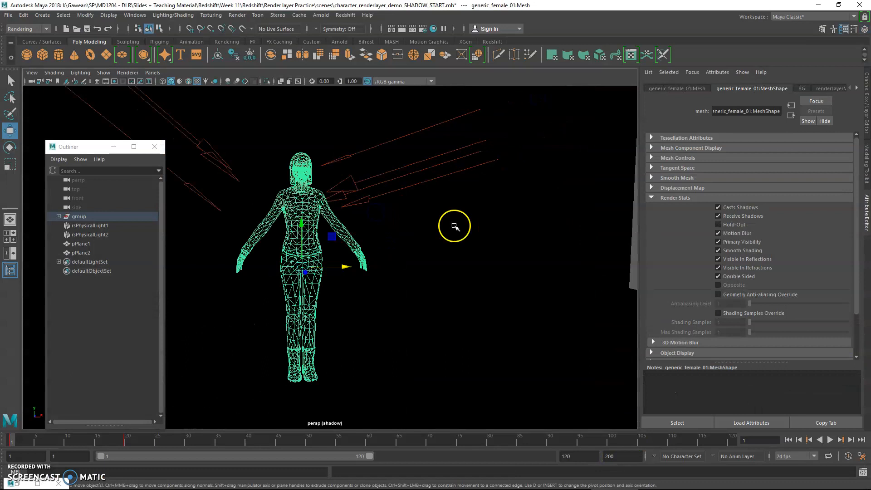
click(727, 235)
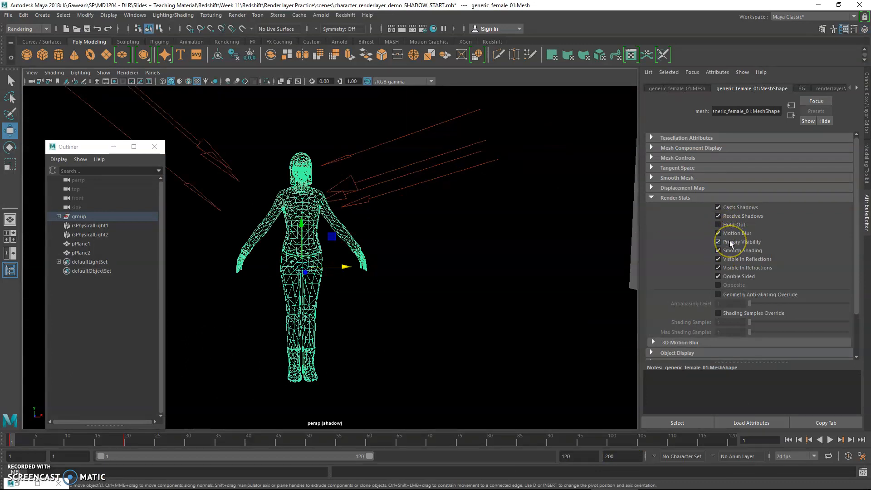